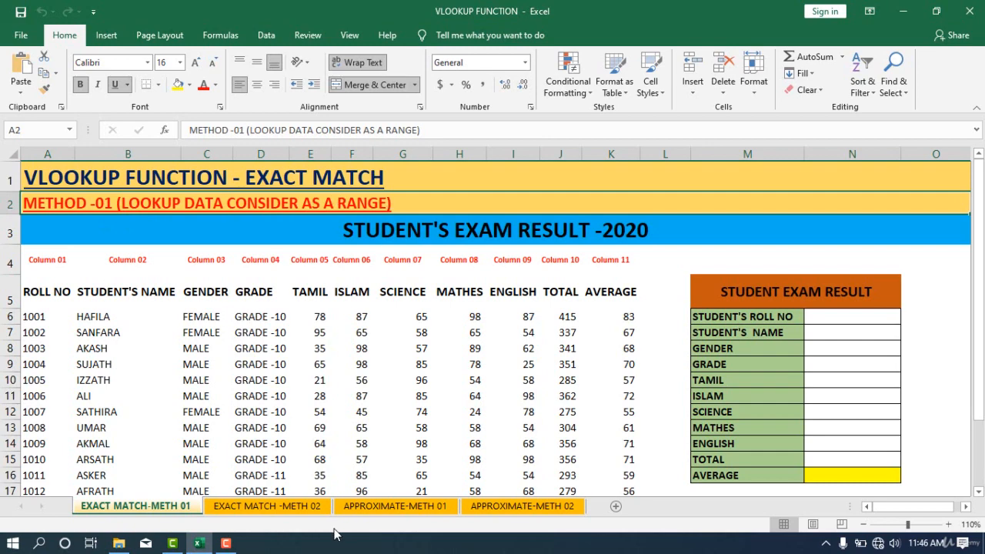
# Look through the exact match and approximate match method sheets, ending back on EXACT MATCH-METH 01
pyautogui.click(283, 509)
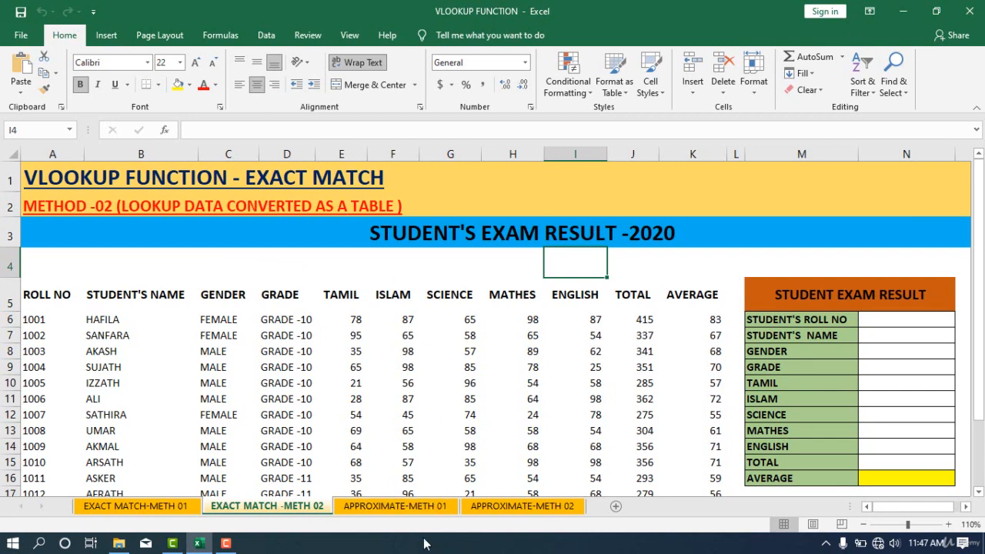
pyautogui.click(401, 508)
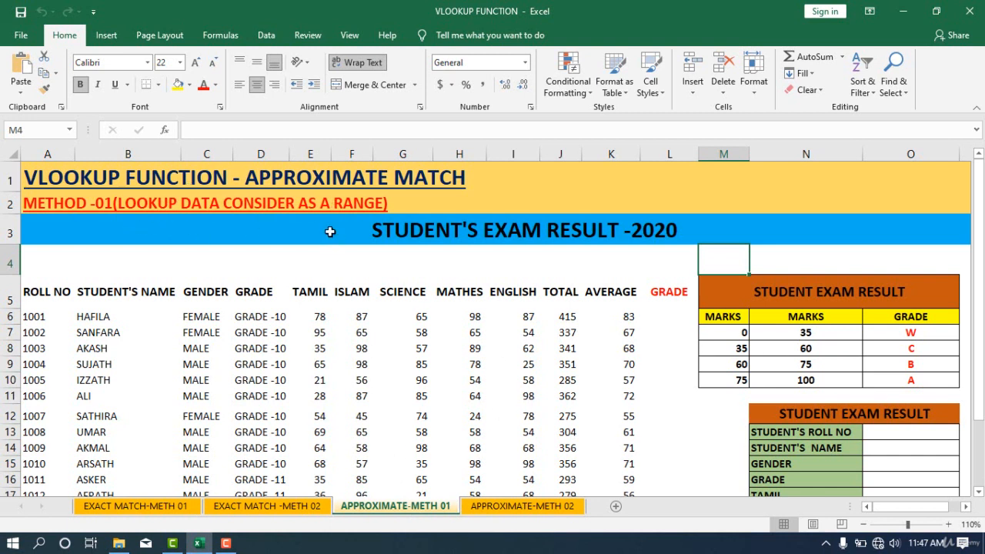
pyautogui.click(502, 508)
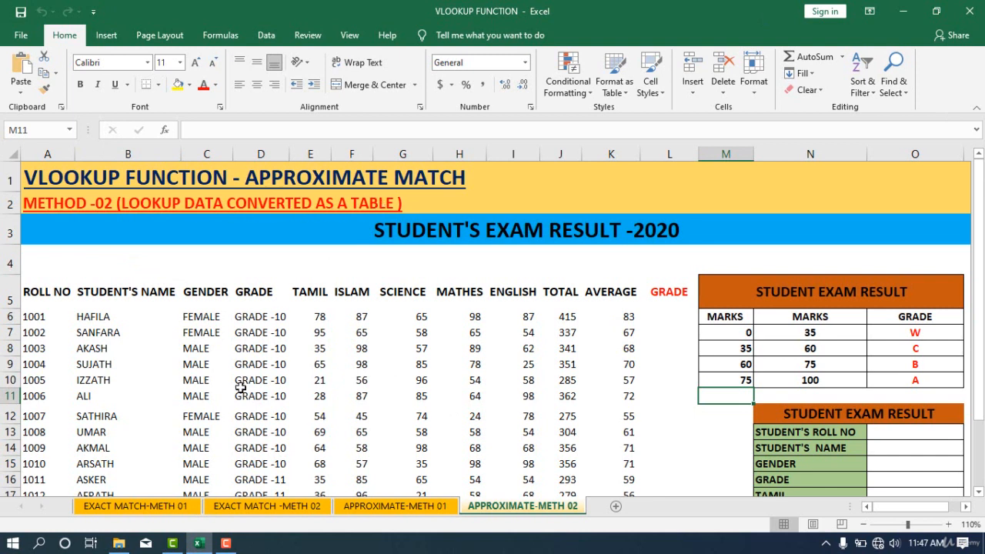
pyautogui.click(165, 506)
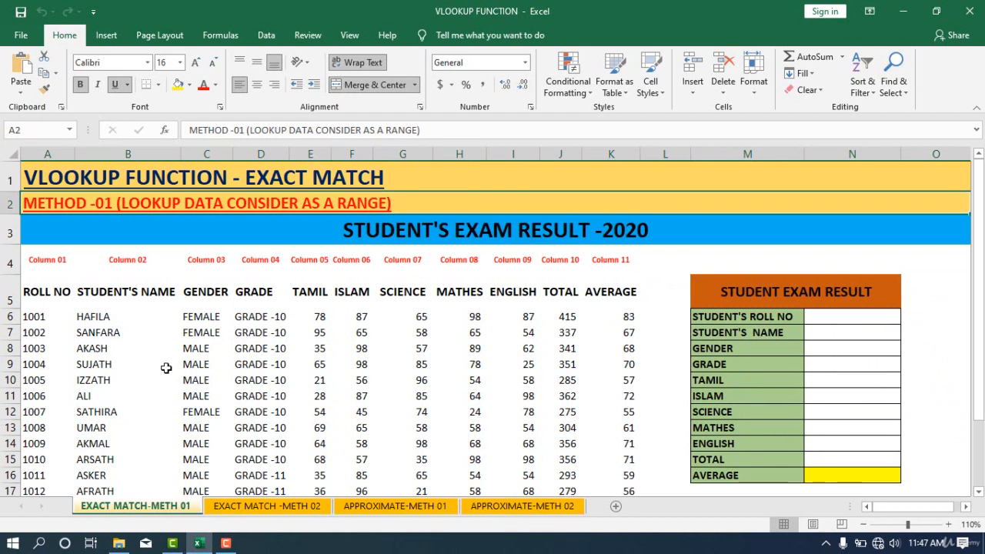
# Examine the student results range A5:K25 on the EXACT MATCH-METH 01 sheet by highlighting it, then clear the selection
pyautogui.moveTo(51, 295); pyautogui.dragTo(523, 413)
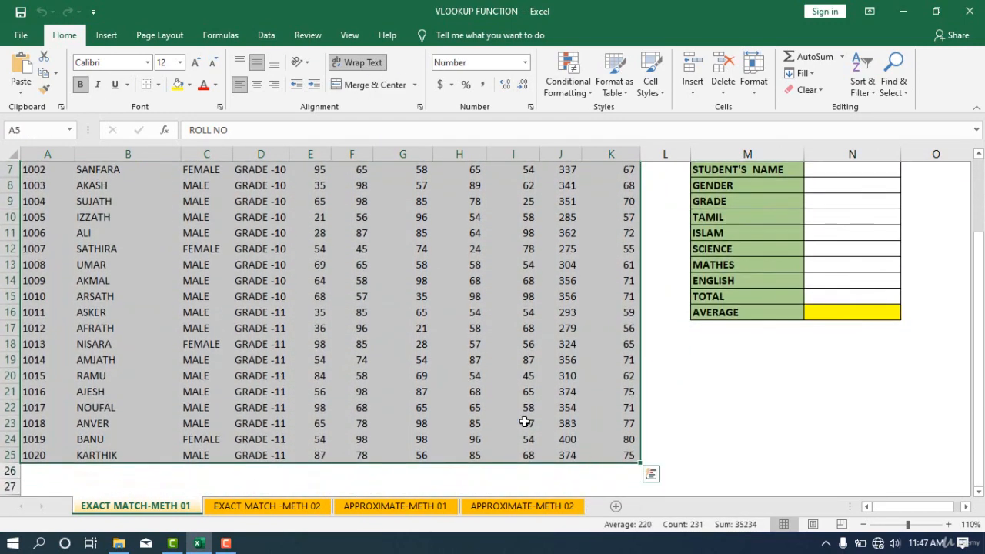
pyautogui.scroll(3, 464, 395)
pyautogui.click(467, 365)
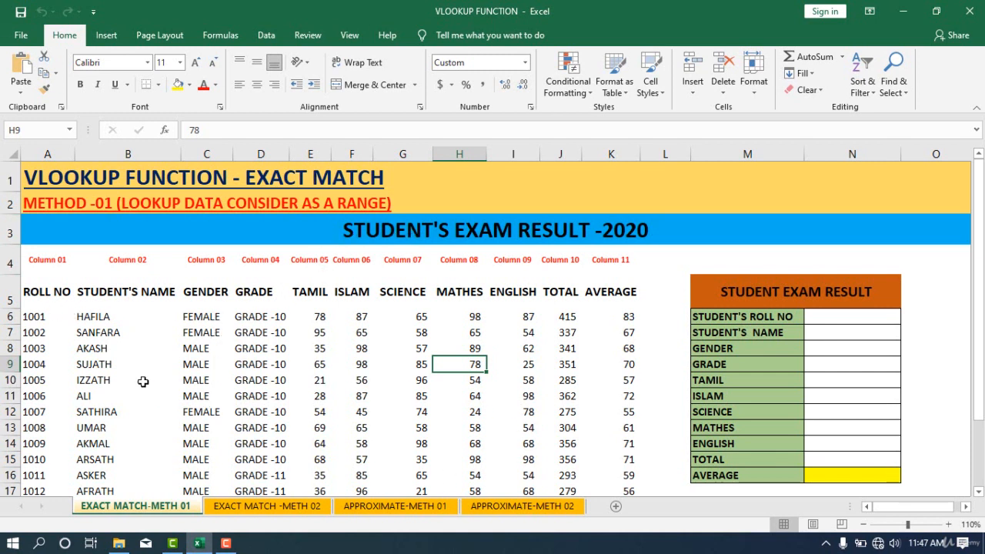
pyautogui.moveTo(47, 292); pyautogui.dragTo(587, 470)
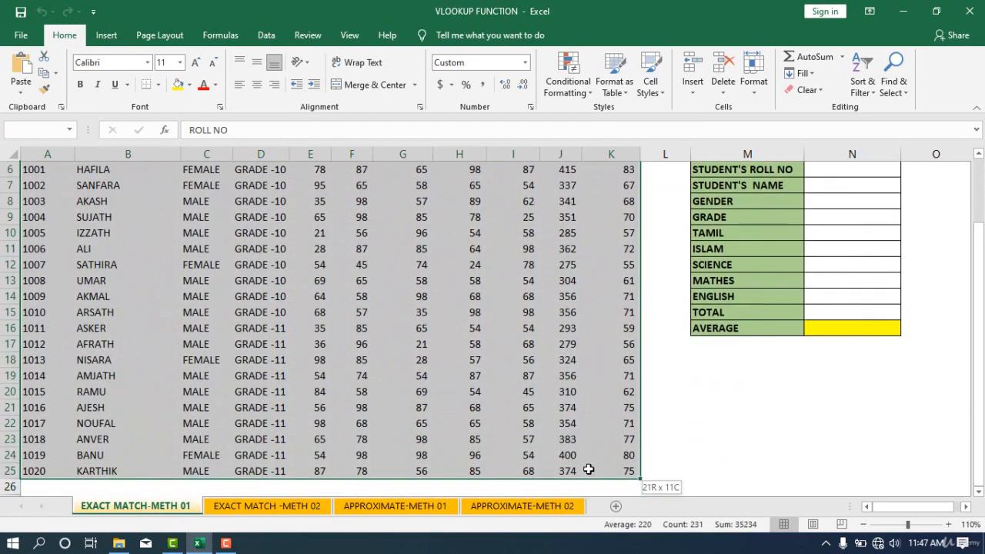
pyautogui.click(669, 422)
pyautogui.scroll(2, 268, 399)
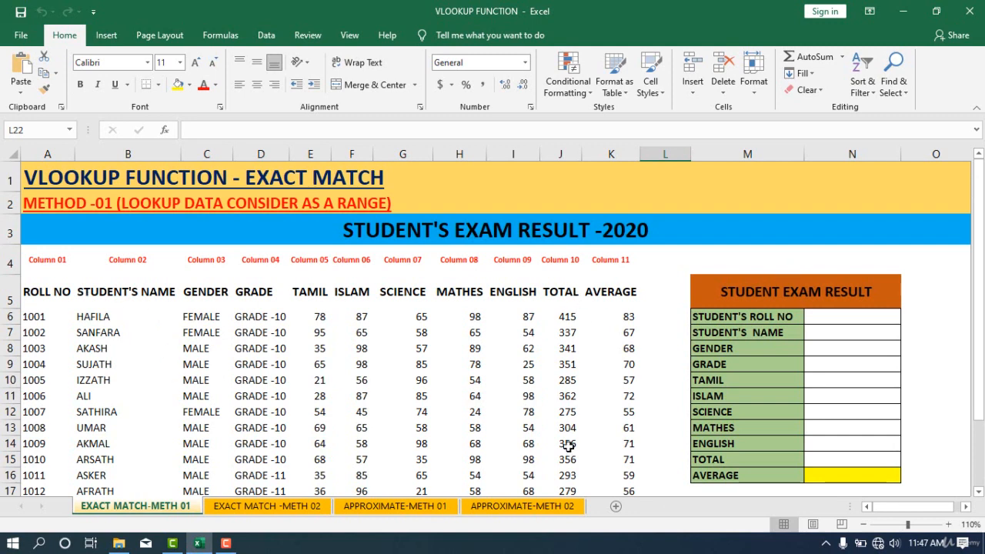
pyautogui.scroll(-1, 569, 448)
pyautogui.scroll(1, 217, 407)
pyautogui.moveTo(46, 290); pyautogui.dragTo(616, 466)
pyautogui.scroll(2, 581, 416)
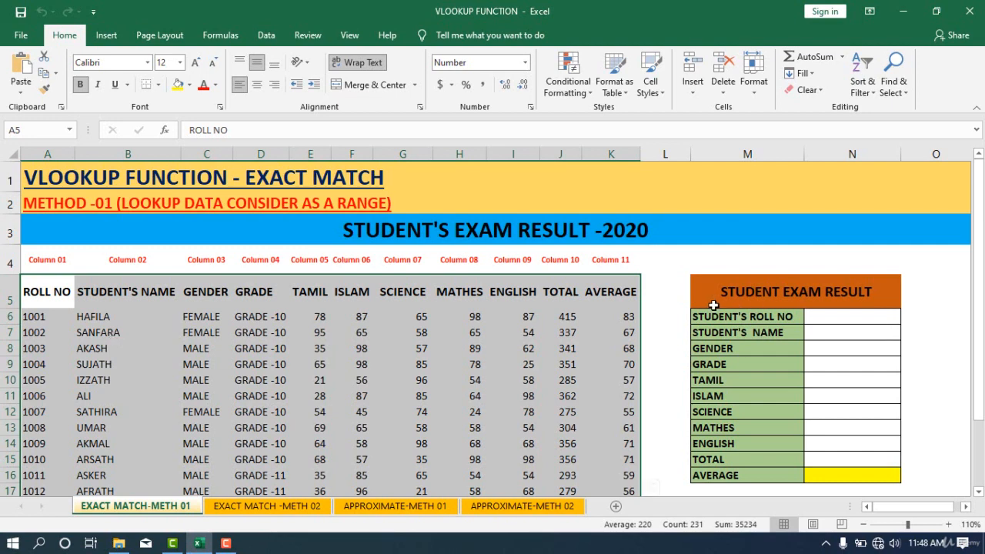
pyautogui.click(662, 315)
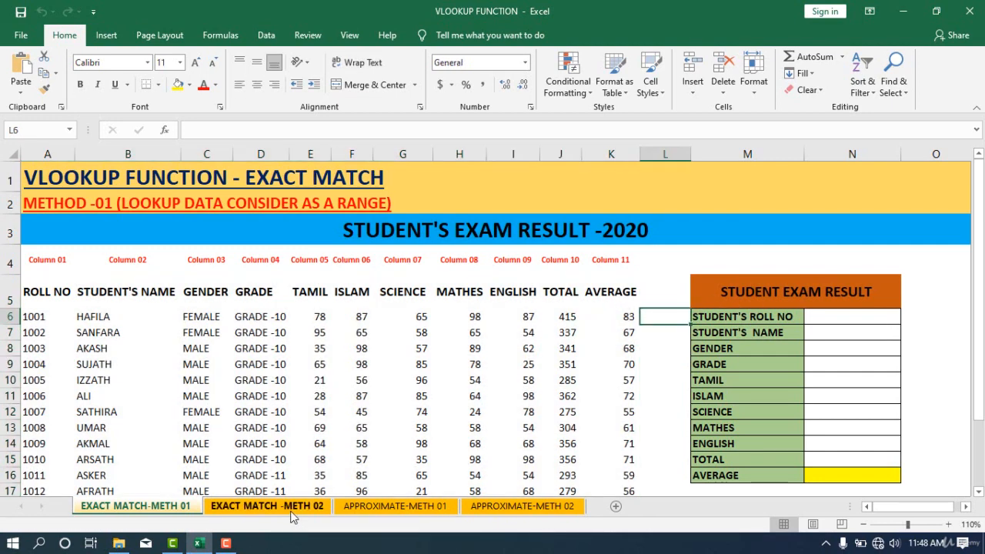
# Highlight the student results data, including its headers, on the EXACT MATCH -METH 02 sheet to review it
pyautogui.click(296, 506)
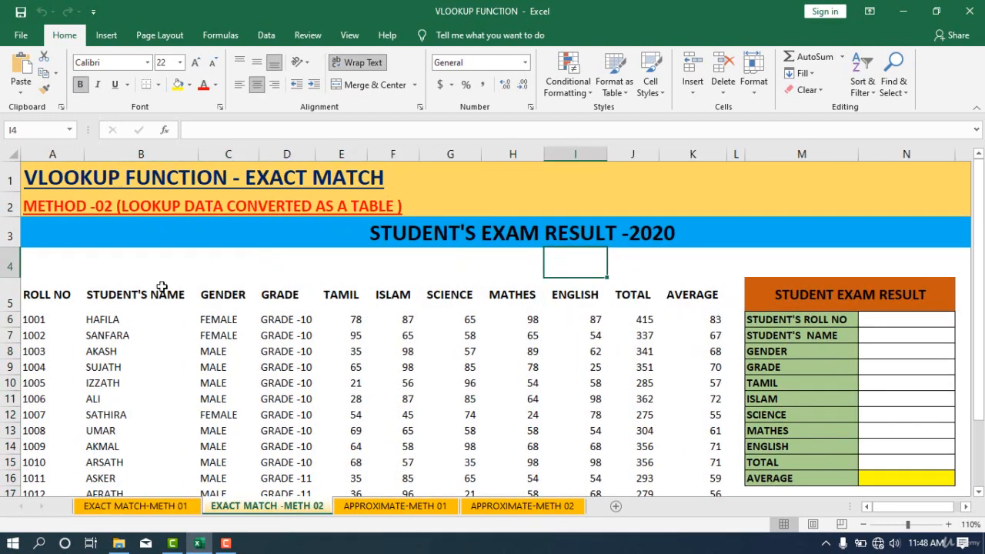
pyautogui.scroll(-1, 235, 314)
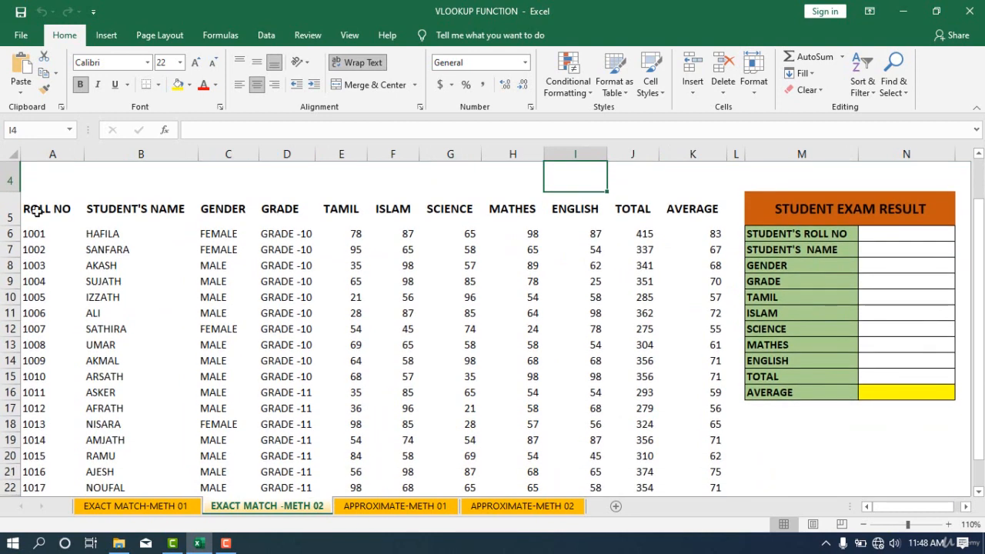
pyautogui.moveTo(37, 211); pyautogui.dragTo(668, 454)
pyautogui.scroll(2, 321, 346)
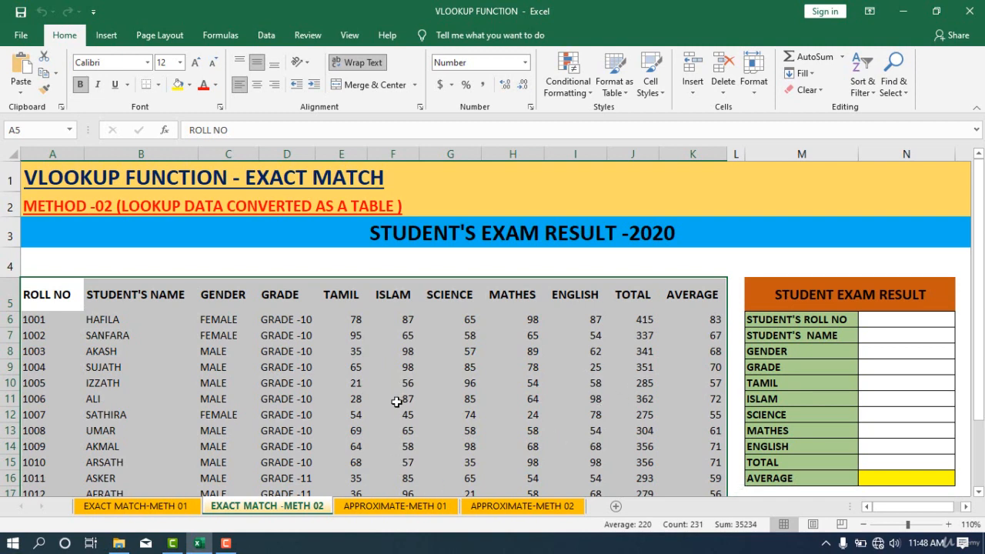
# Highlight the student results range A5:L25, including the GRADE column, on the APPROXIMATE-METH 01 sheet to review it
pyautogui.click(397, 506)
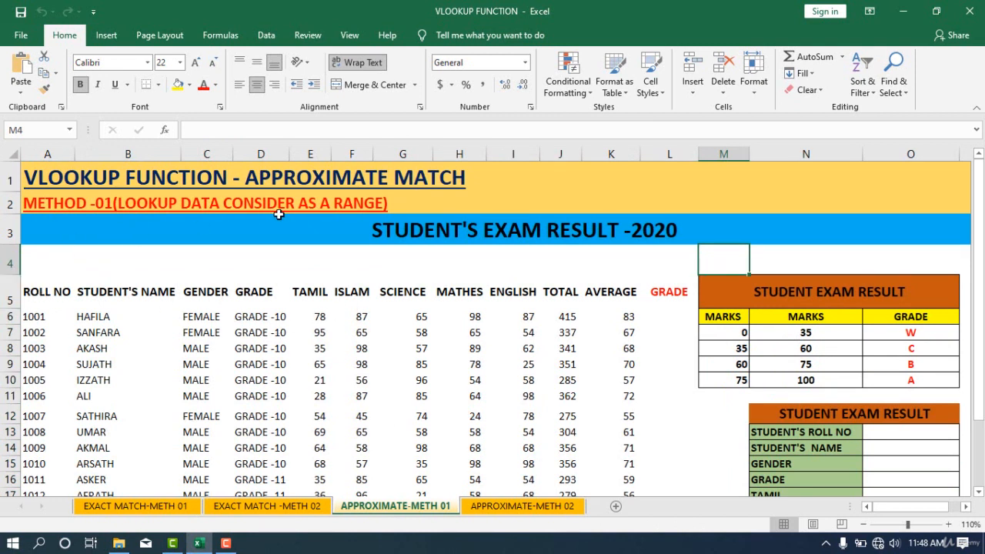
pyautogui.moveTo(47, 290); pyautogui.dragTo(639, 460)
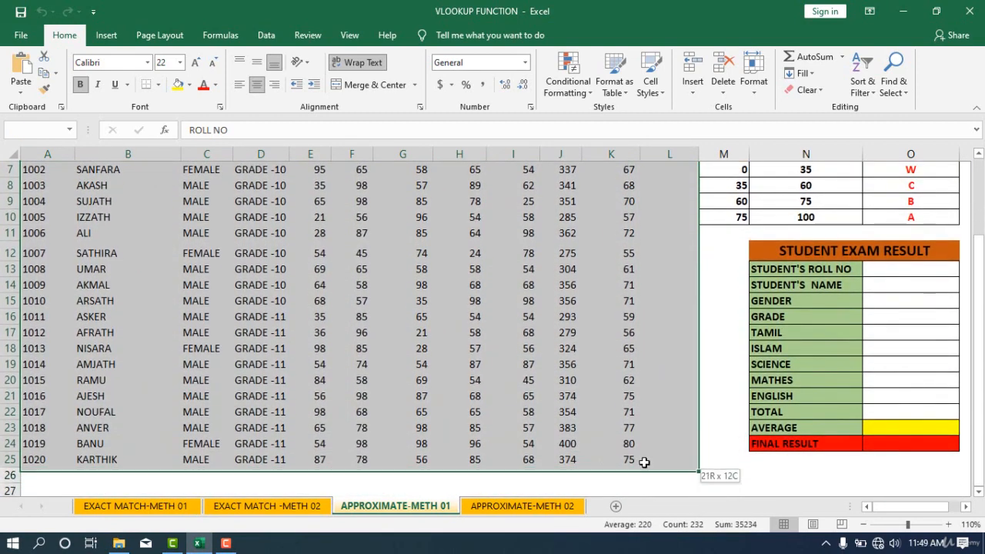
pyautogui.scroll(2, 642, 418)
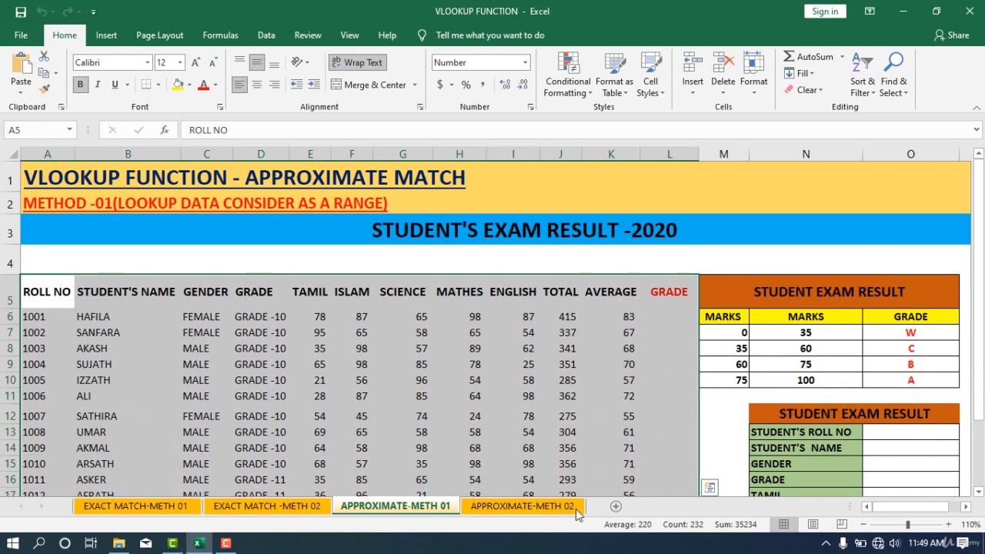
# Review the student results from ROLL NO to AVERAGE on the APPROXIMATE-METH 02 sheet, then clear the highlighting
pyautogui.click(522, 505)
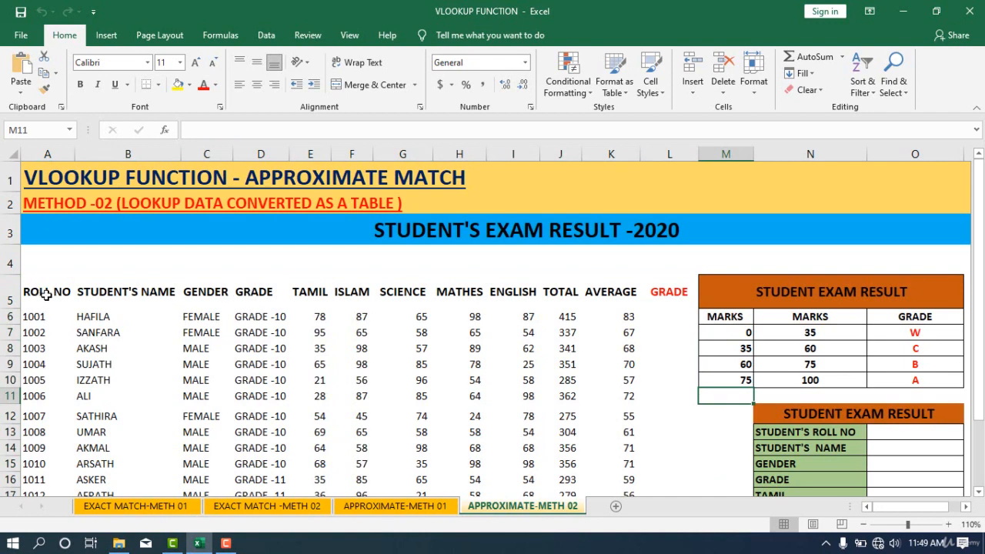
pyautogui.moveTo(46, 294); pyautogui.dragTo(602, 418)
pyautogui.scroll(2, 623, 403)
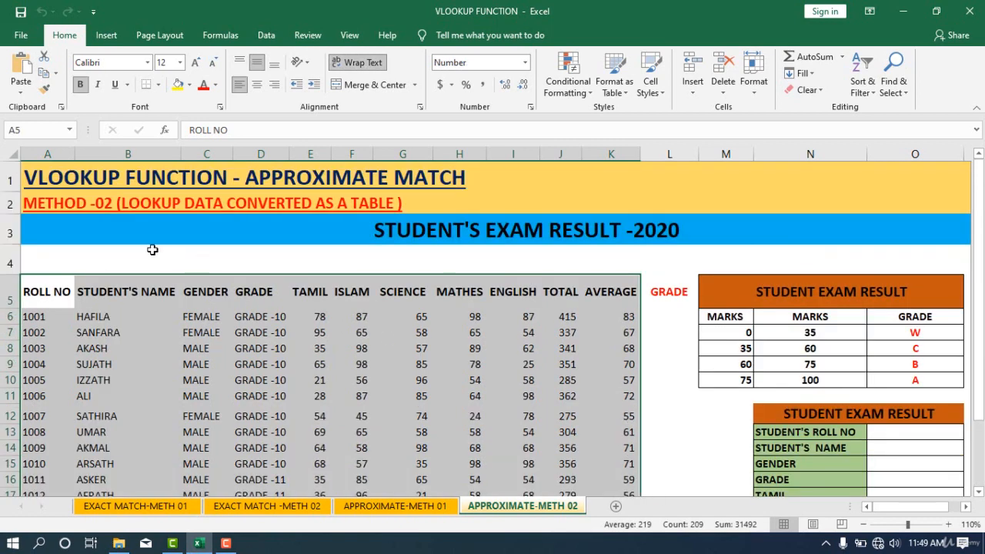
pyautogui.click(372, 480)
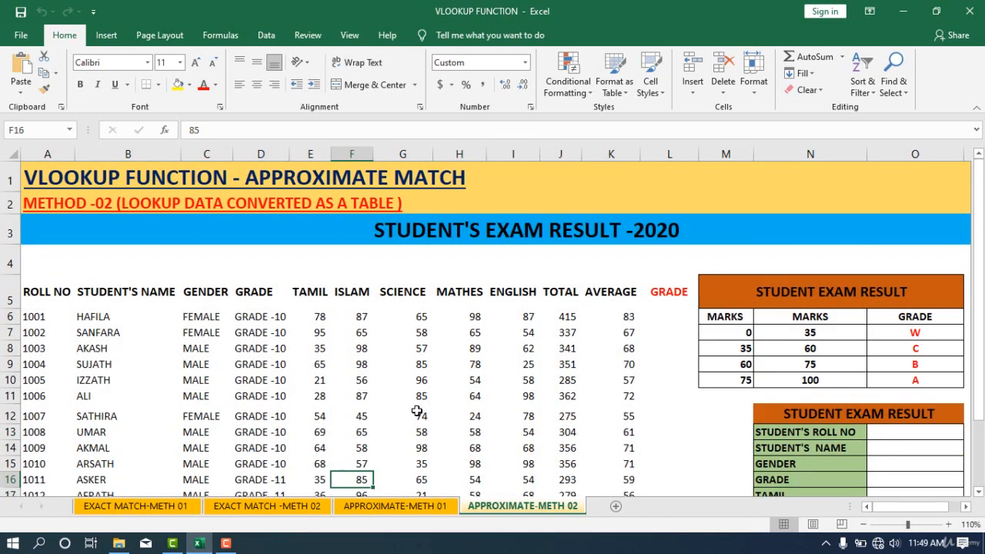
pyautogui.click(437, 480)
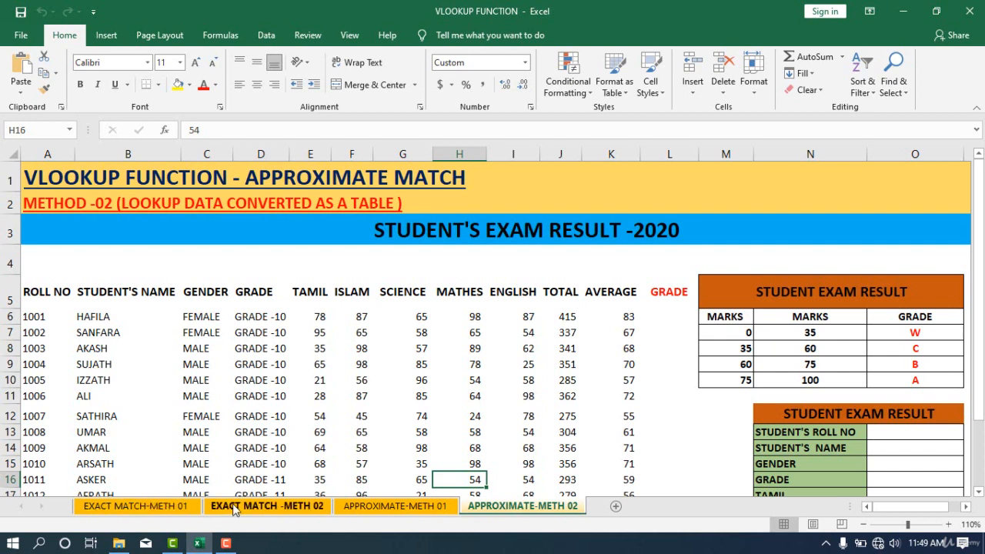
# Return to the EXACT MATCH-METH 01 sheet and highlight the roll numbers in A6:A25
pyautogui.click(381, 510)
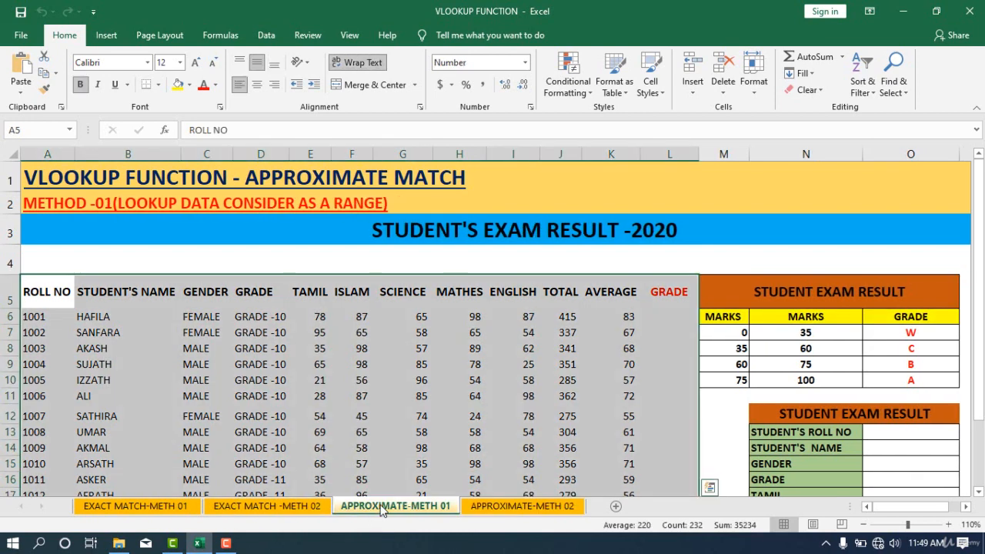
pyautogui.click(102, 506)
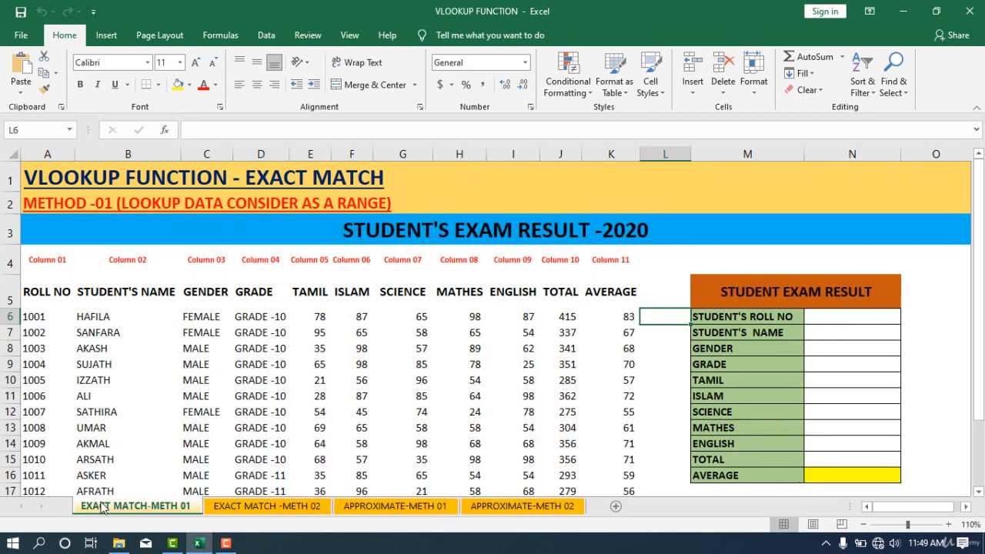
pyautogui.click(73, 328)
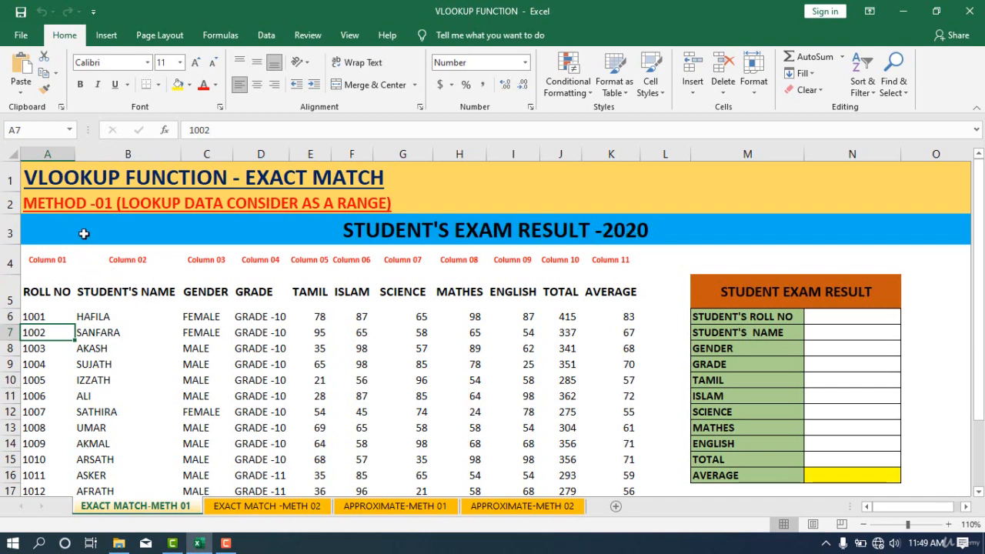
pyautogui.scroll(-4, 43, 202)
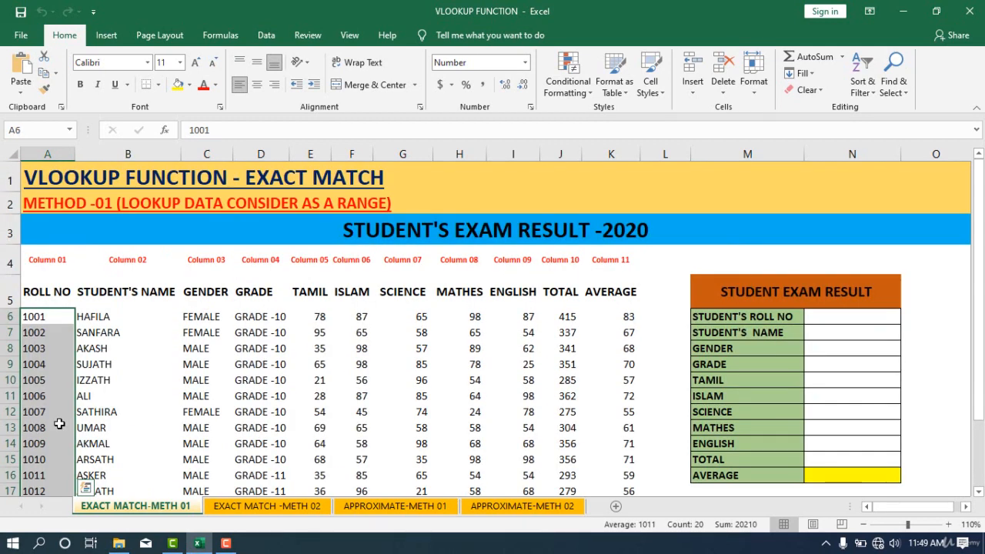
# Go through the row 5 column headings from ROLL NO to TOTAL and inspect the average formula in K6
pyautogui.click(48, 291)
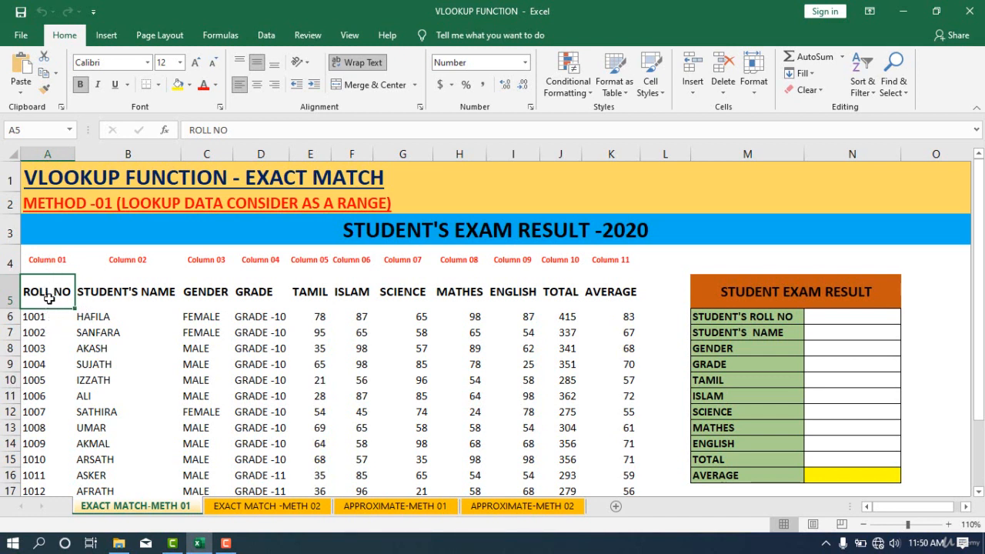
pyautogui.click(102, 290)
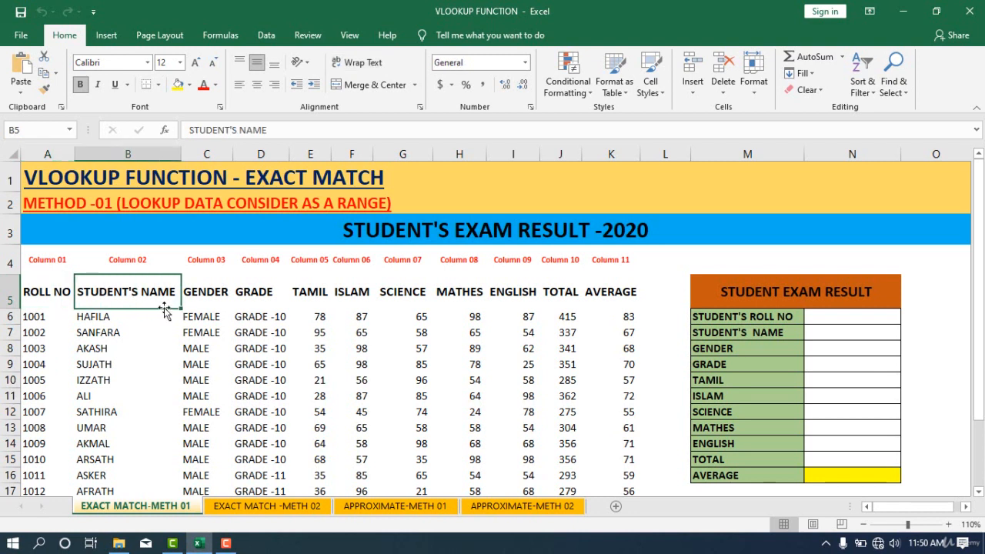
pyautogui.click(206, 297)
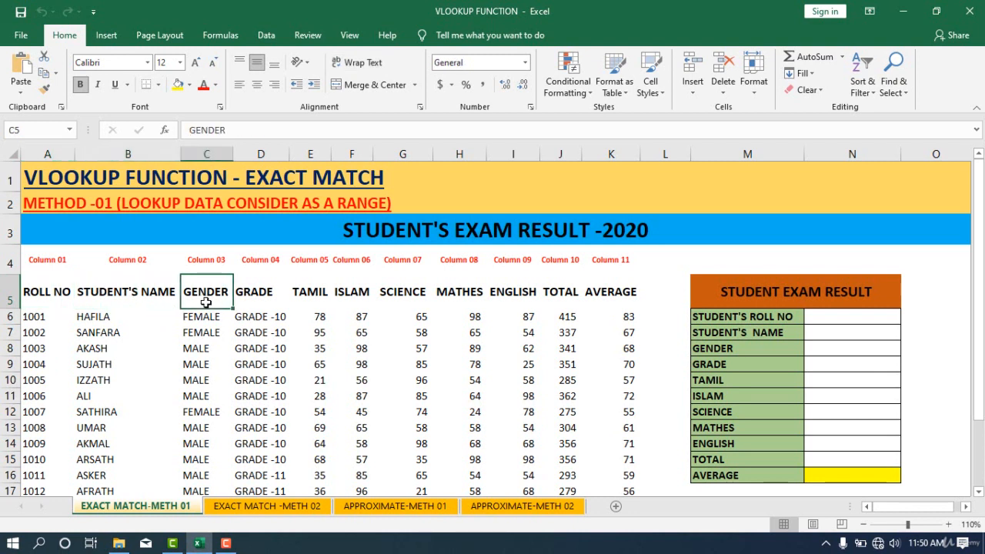
pyautogui.click(251, 292)
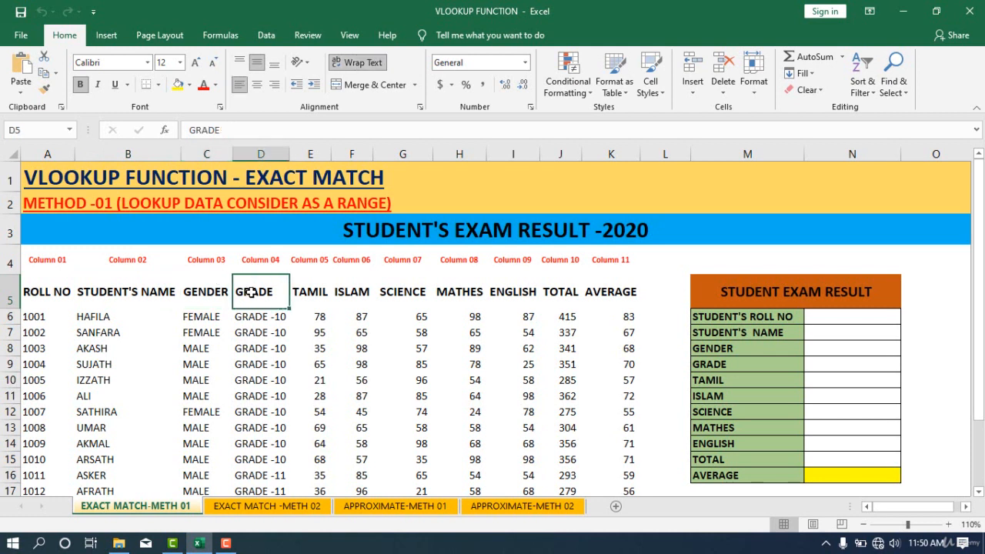
pyautogui.click(325, 297)
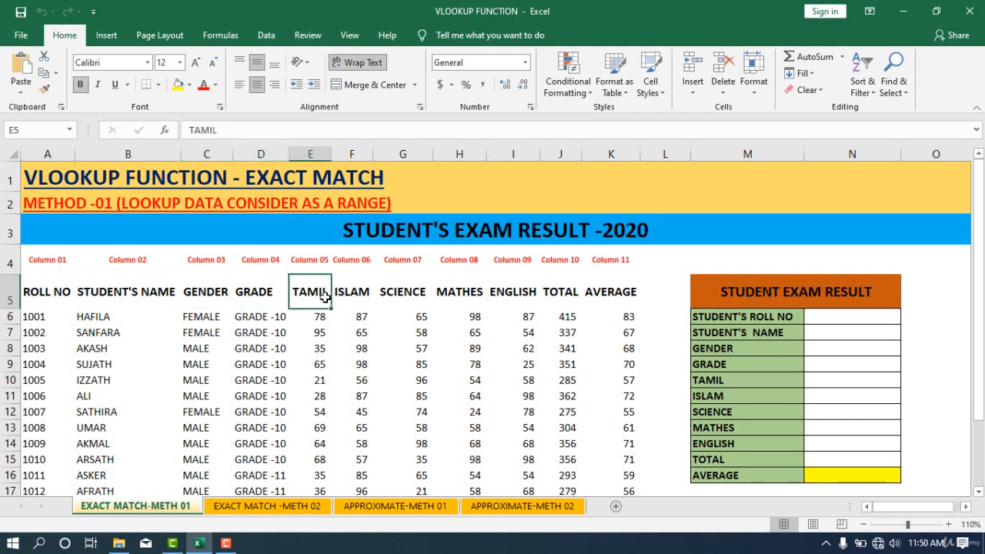
pyautogui.click(353, 296)
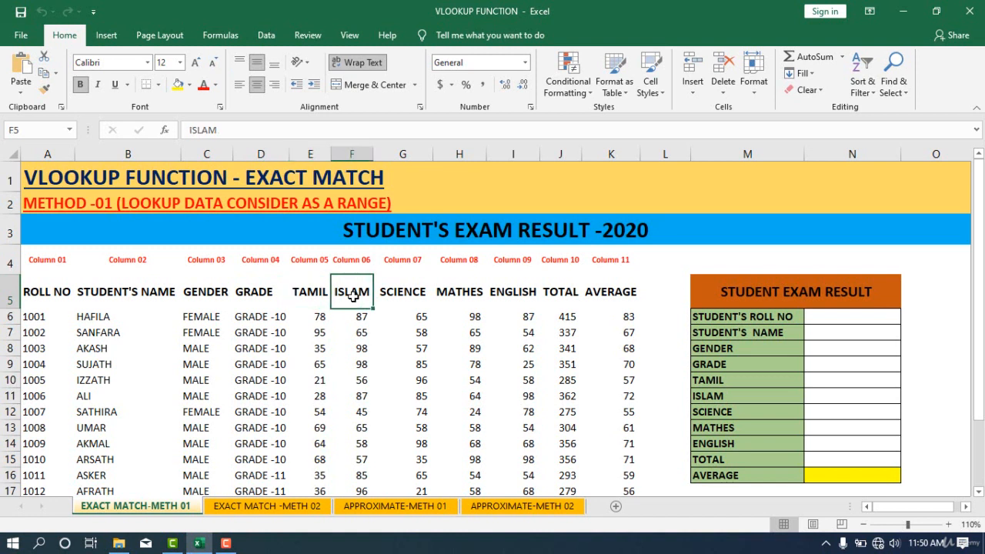
pyautogui.click(407, 298)
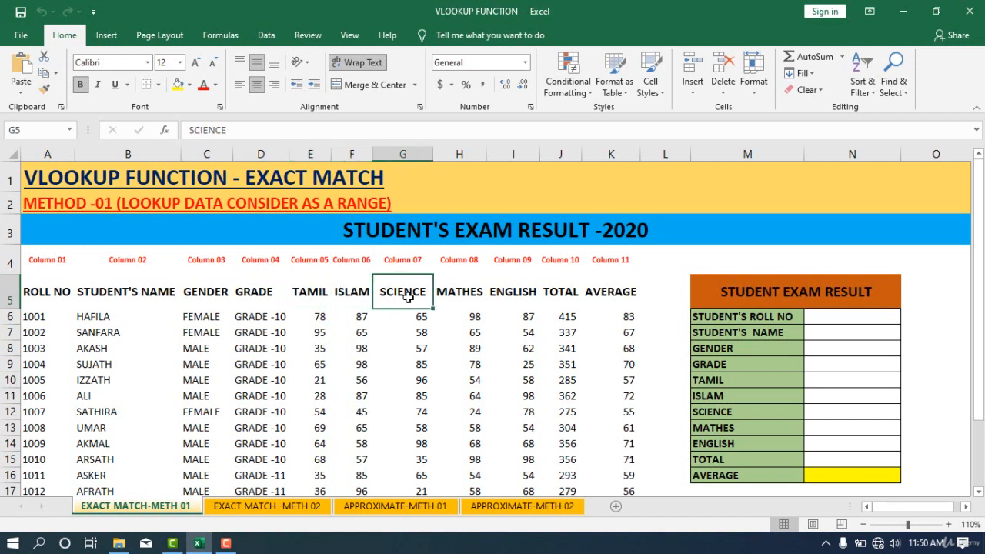
pyautogui.click(462, 293)
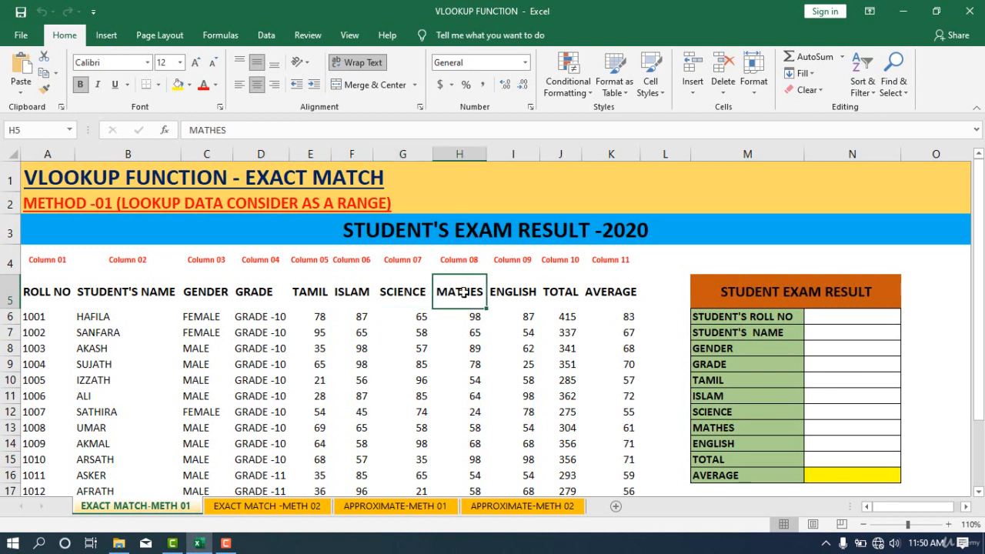
pyautogui.click(514, 294)
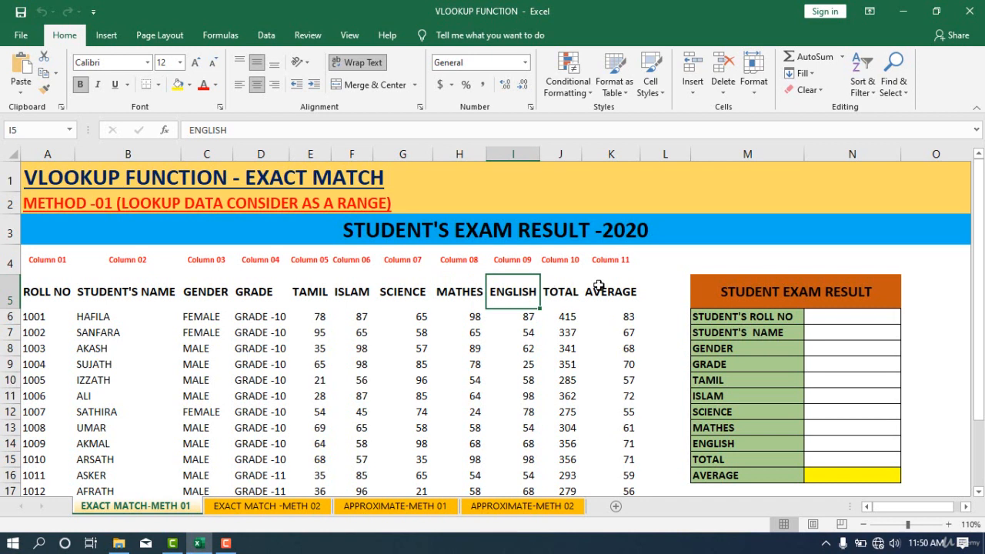
pyautogui.click(565, 291)
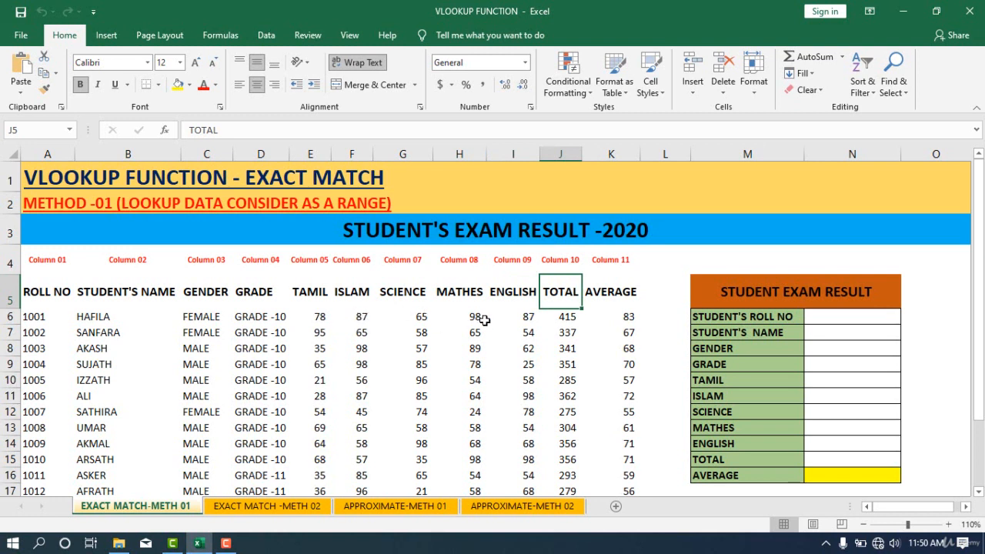
pyautogui.click(623, 316)
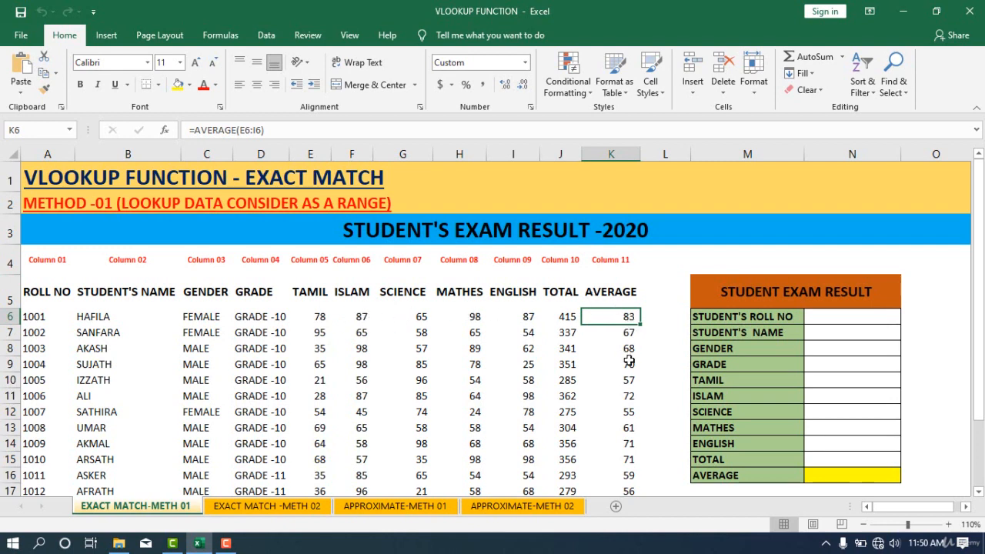
# Enter 1001 as the student's roll number in N6 of the STUDENT EXAM RESULT table
pyautogui.scroll(-2, 629, 360)
pyautogui.scroll(2, 275, 344)
pyautogui.click(841, 316)
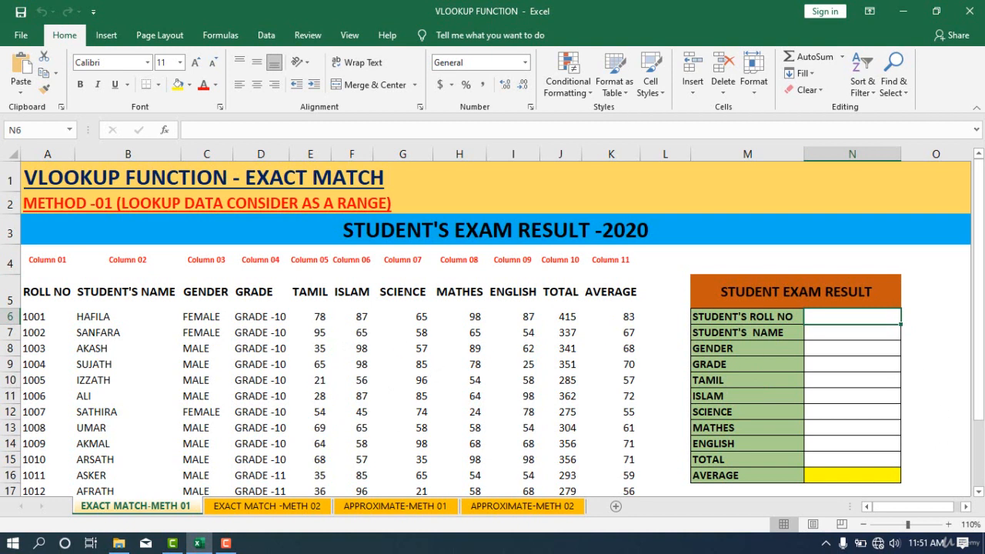
pyautogui.click(826, 359)
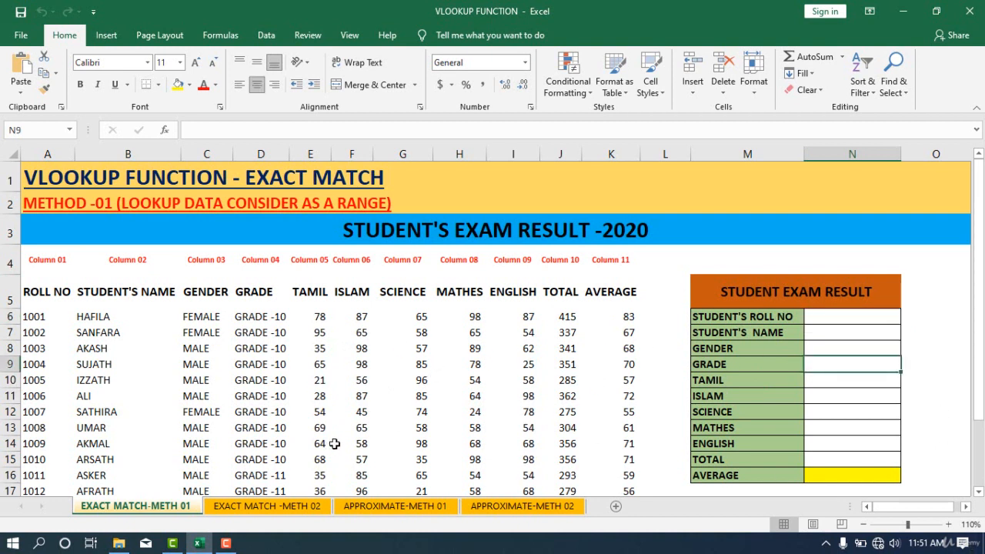
pyautogui.click(831, 317)
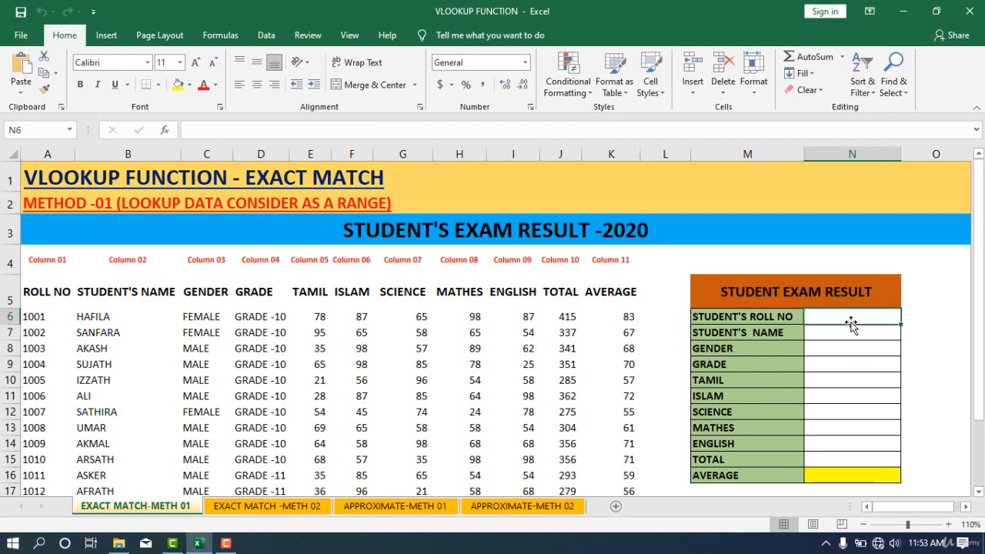
pyautogui.write('1001')
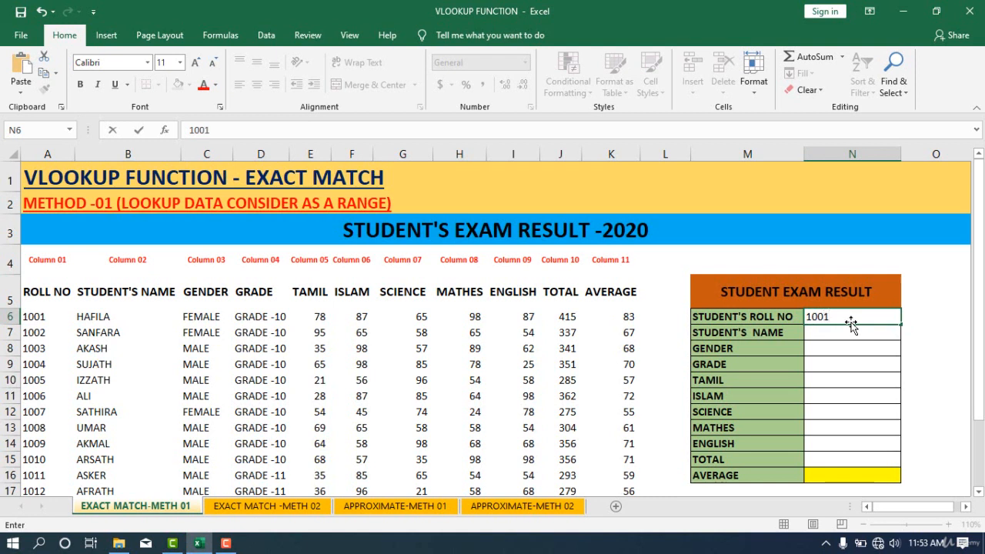
pyautogui.click(826, 343)
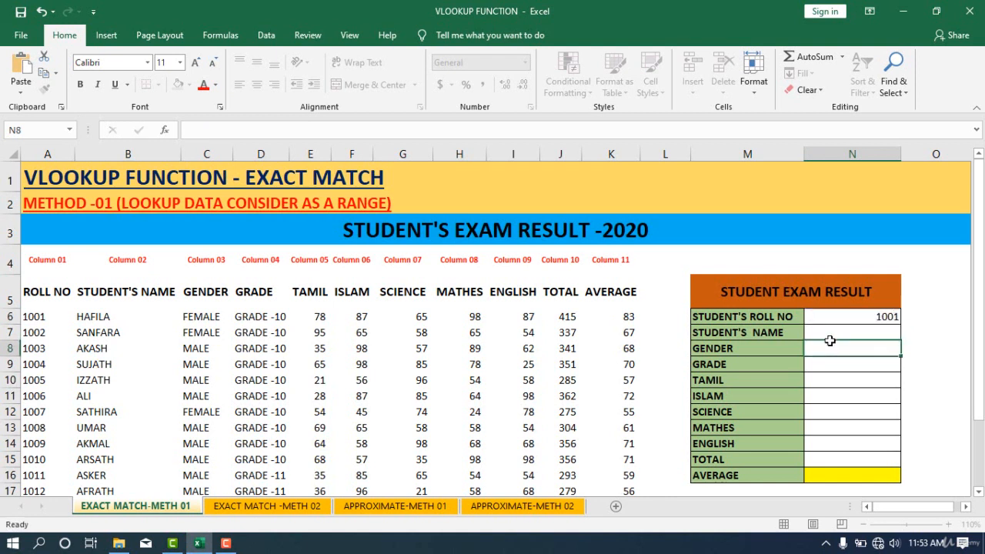
# Start a VLOOKUP formula in the STUDENT'S NAME cell N7 with N6 as the lookup value
pyautogui.click(828, 334)
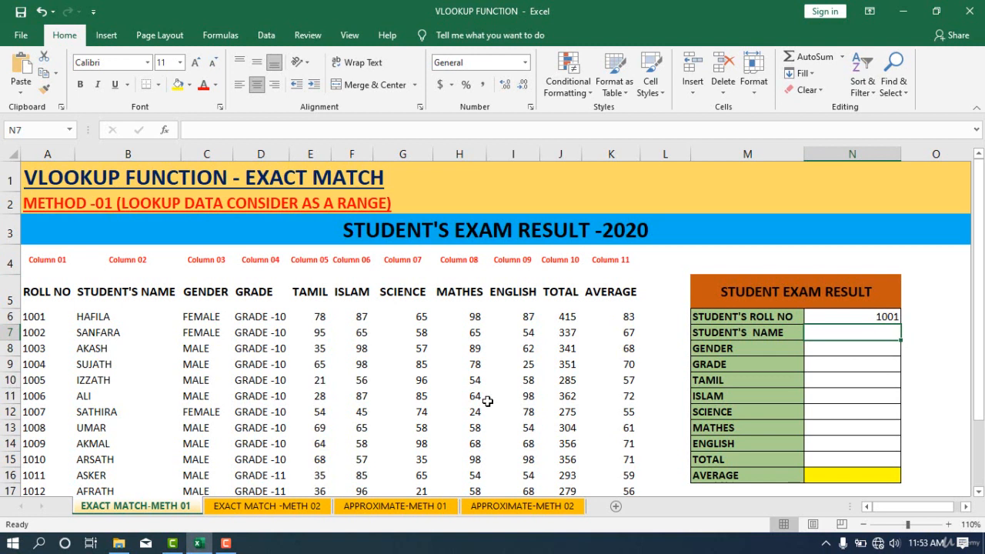
pyautogui.doubleClick(852, 328)
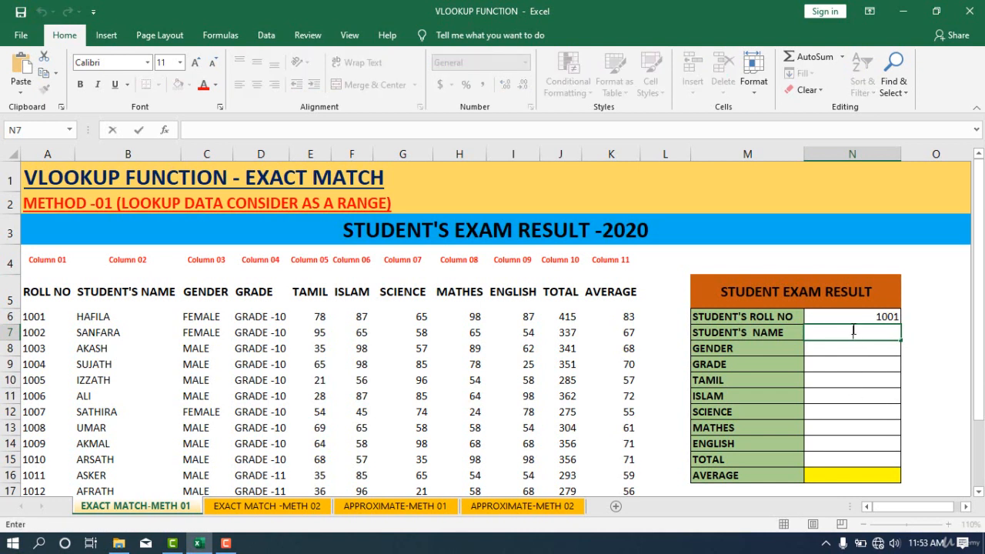
pyautogui.write('=')
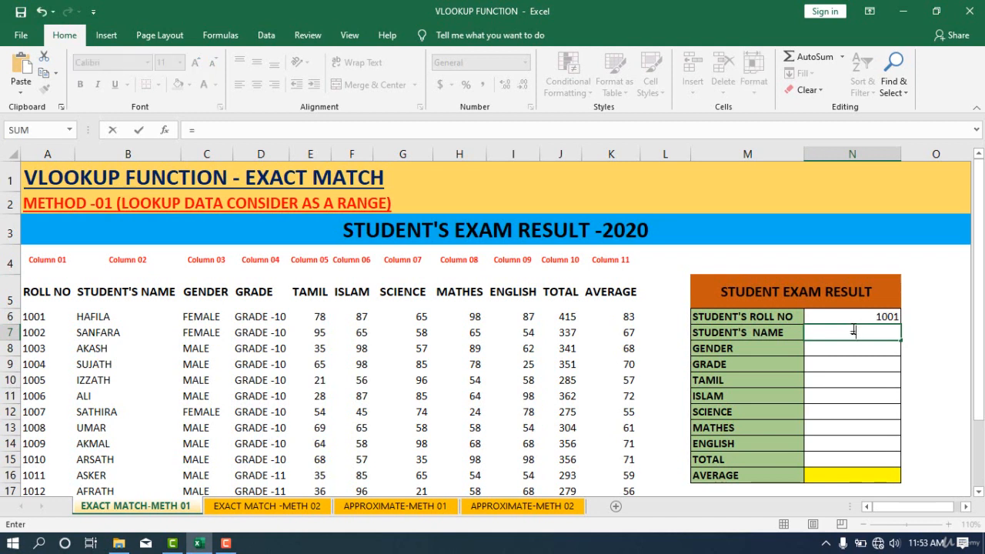
pyautogui.write('VLOOKUP')
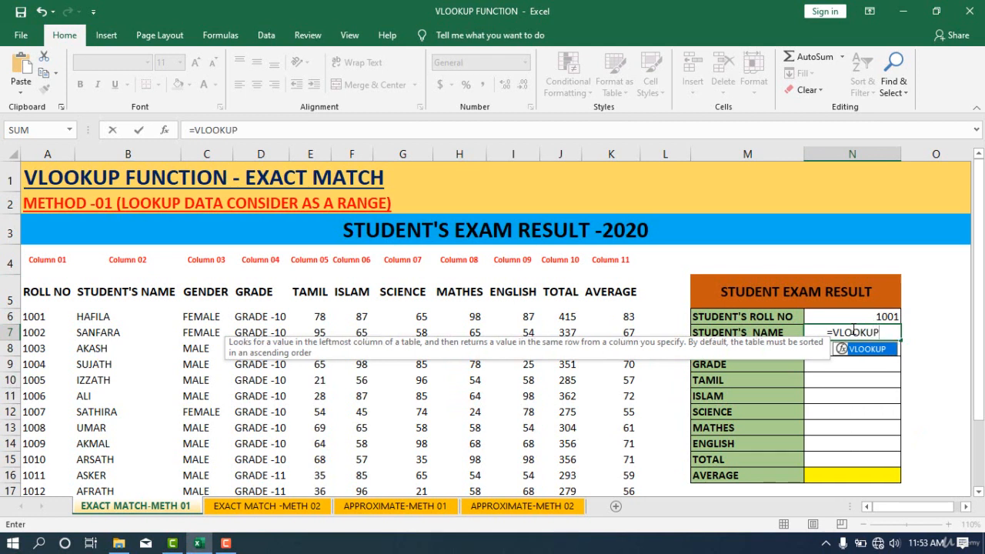
pyautogui.write('(')
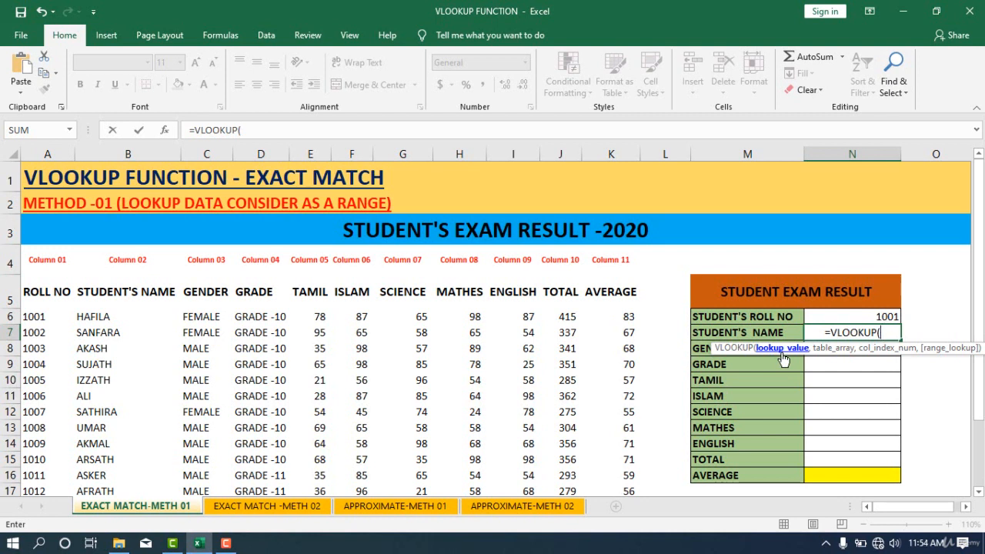
pyautogui.click(885, 317)
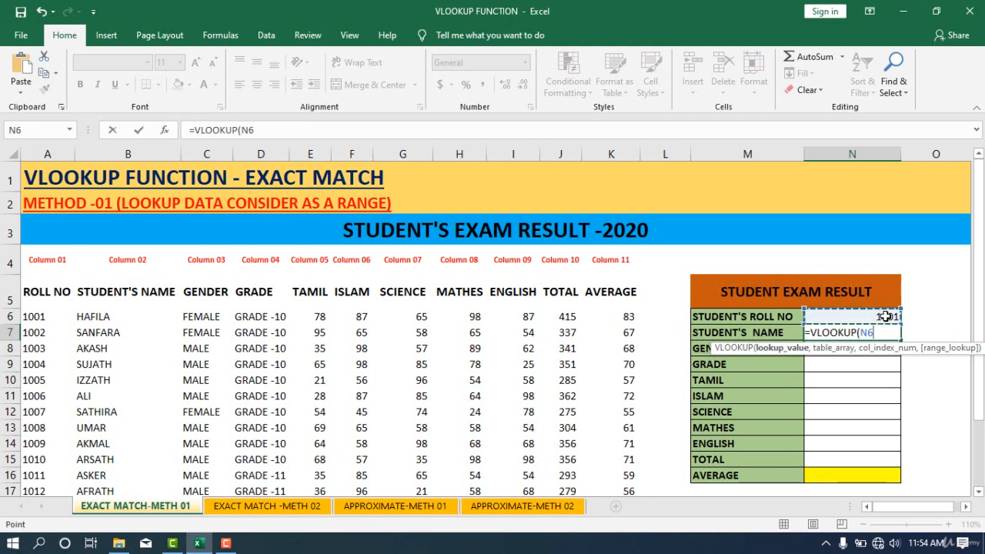
pyautogui.write(',')
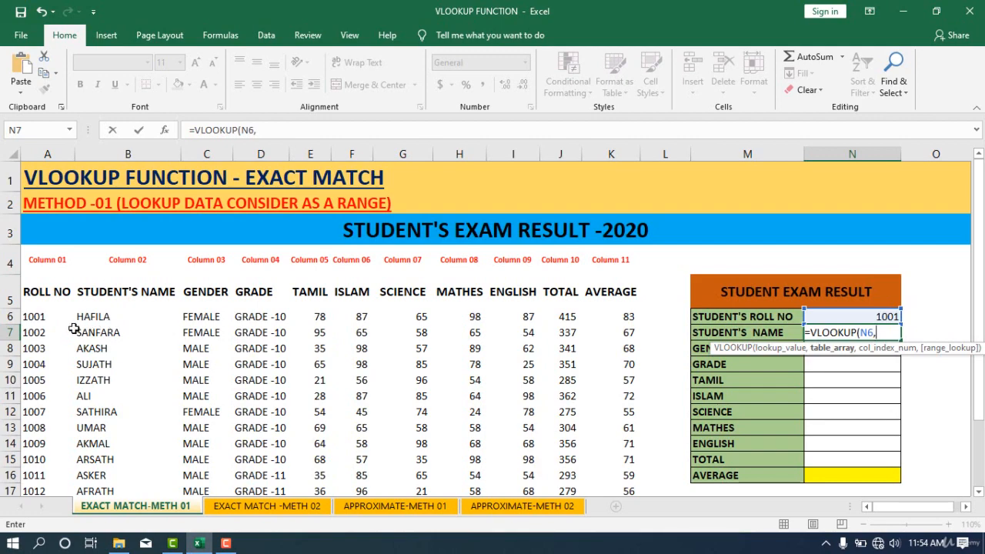
# Complete the N7 formula with table array A6:K25, column index 2 and FALSE for an exact match
pyautogui.moveTo(35, 316); pyautogui.dragTo(615, 471)
pyautogui.scroll(2, 616, 469)
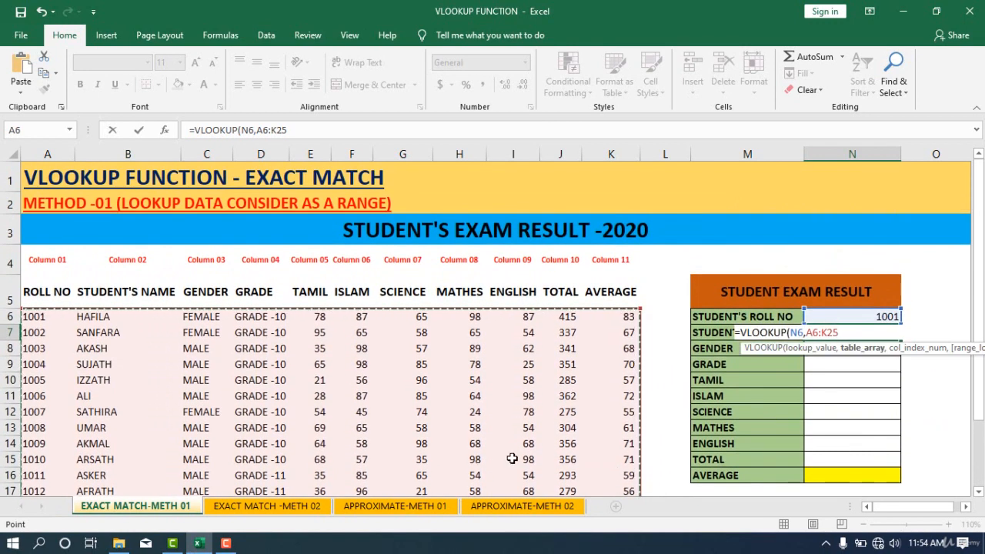
pyautogui.write(',2')
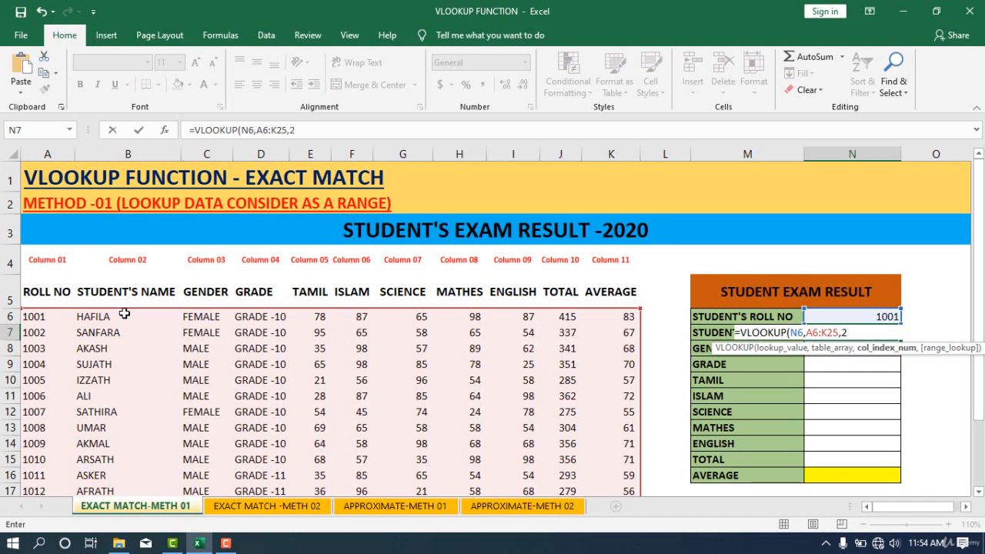
pyautogui.write(',')
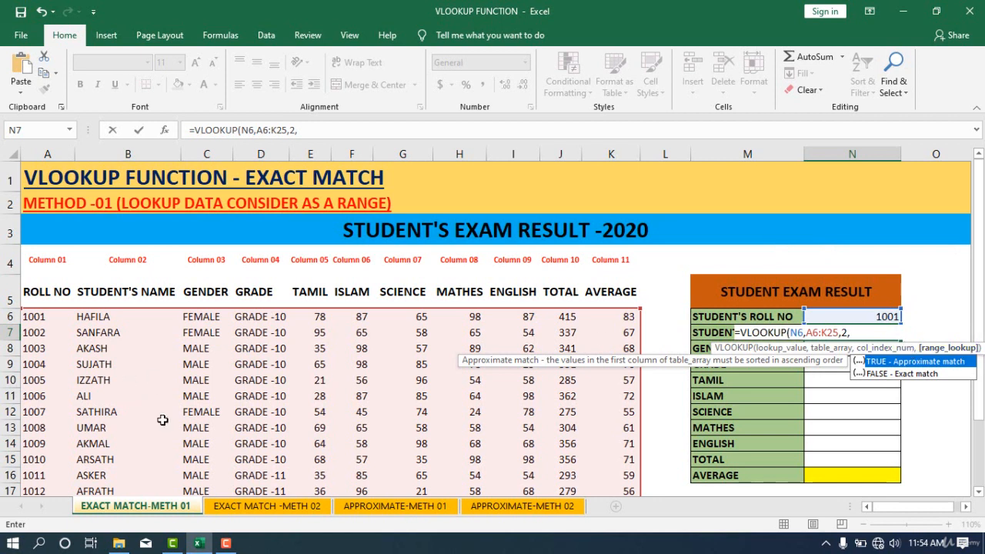
pyautogui.press('Down')
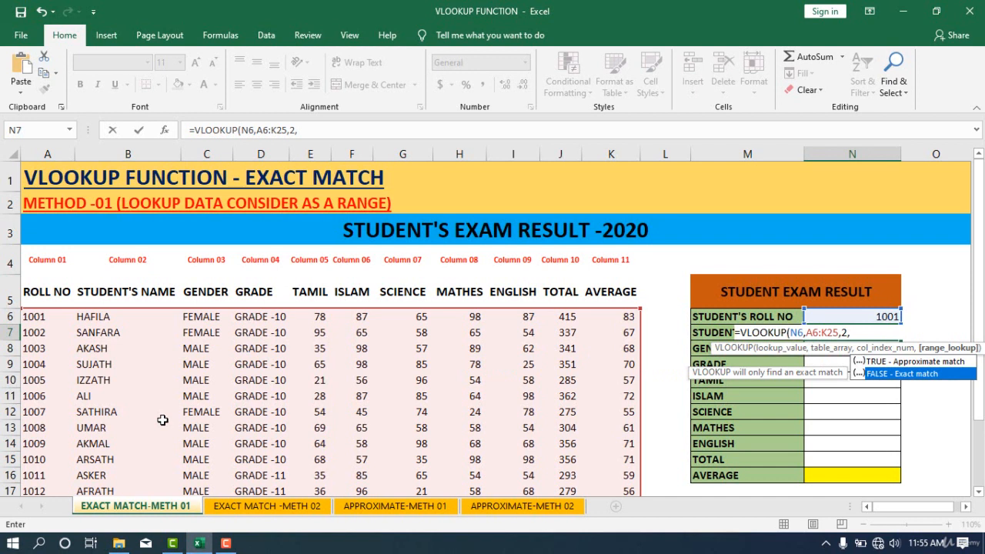
pyautogui.doubleClick(899, 370)
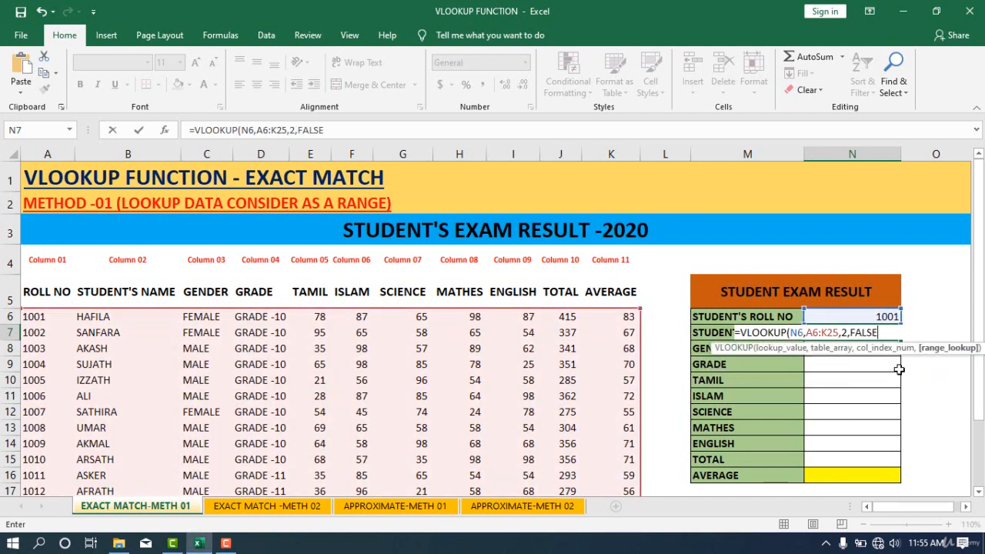
pyautogui.write(')')
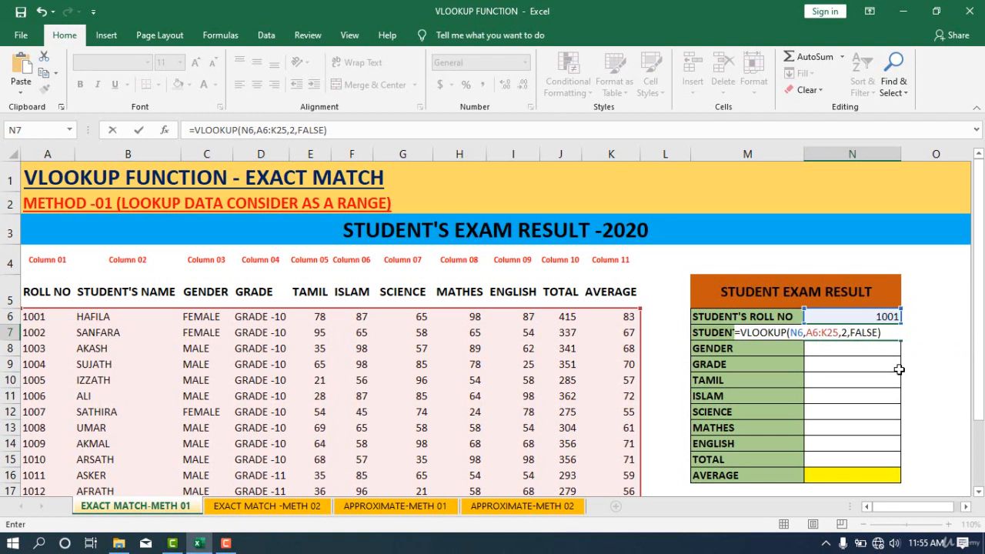
pyautogui.press('Return')
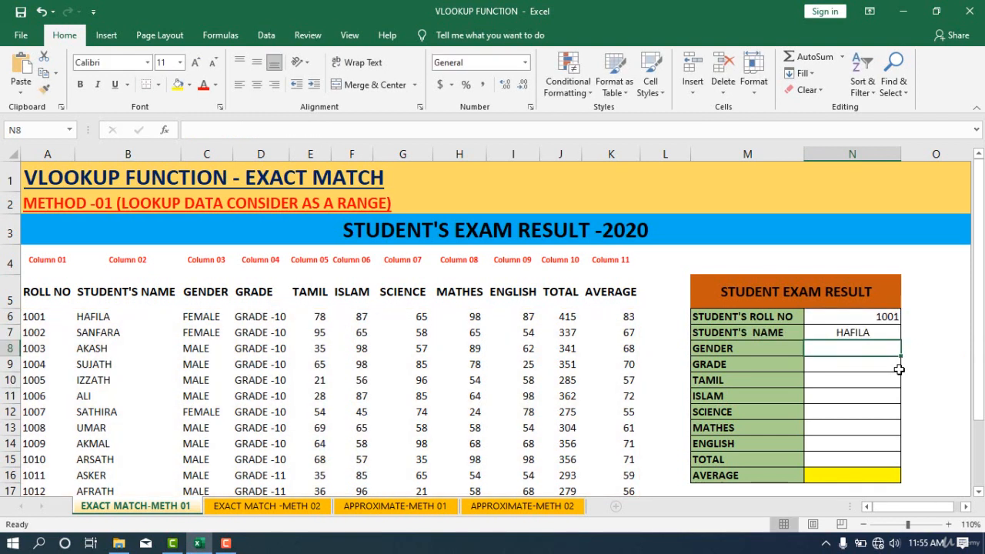
# Change the roll number in N6 to 1002 to test the student name lookup
pyautogui.click(892, 328)
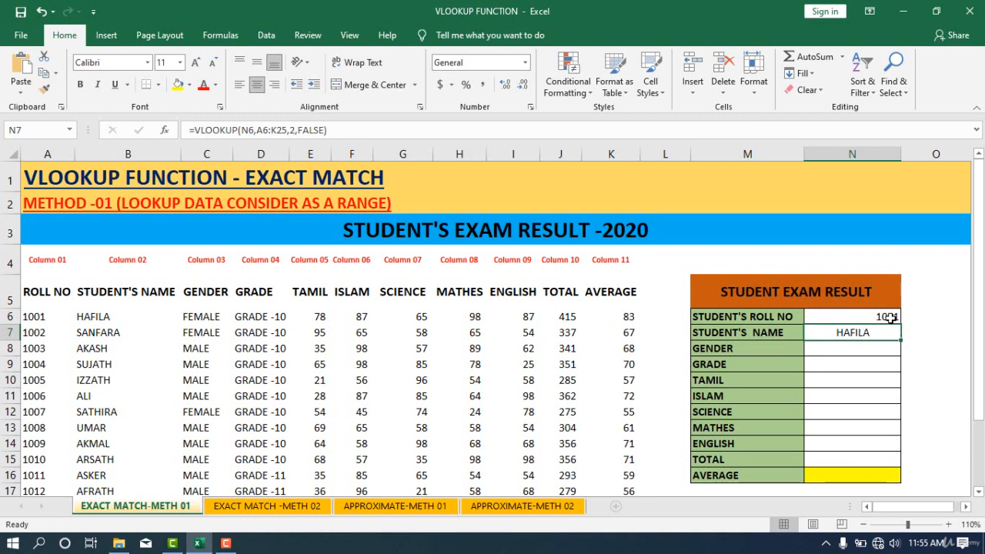
pyautogui.doubleClick(889, 316)
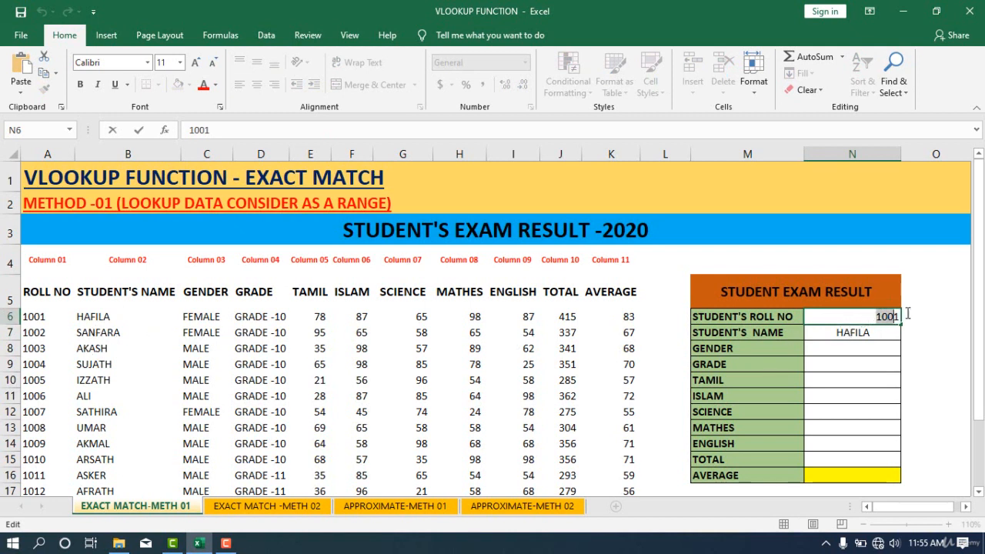
pyautogui.press('BackSpace')
pyautogui.write('2')
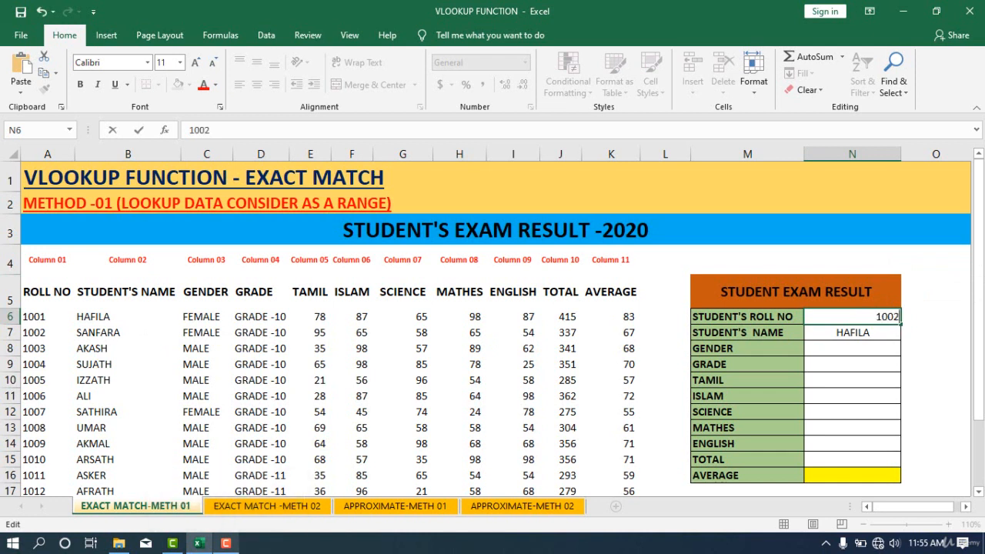
pyautogui.press('Return')
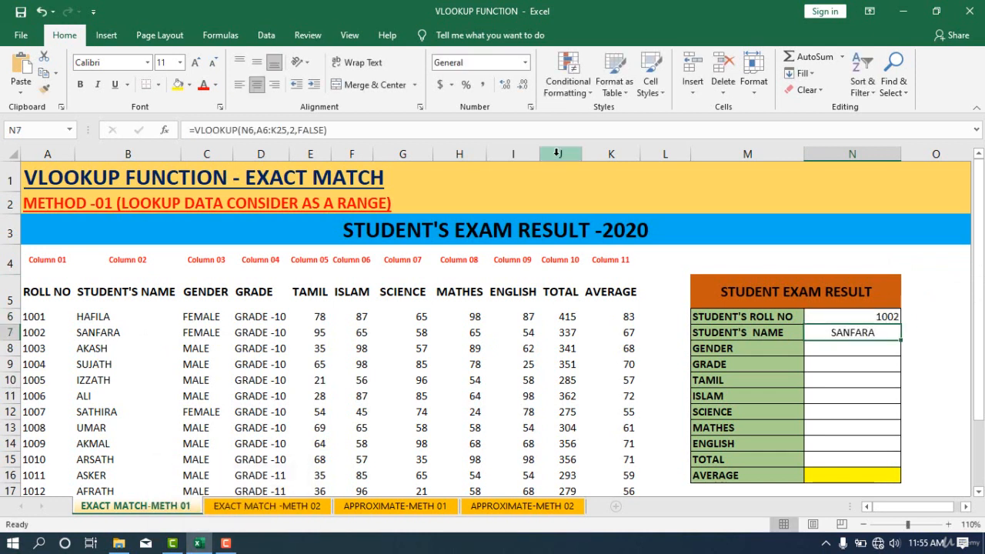
# Start a VLOOKUP formula in the GENDER cell N8 with N6 as the lookup value
pyautogui.click(823, 353)
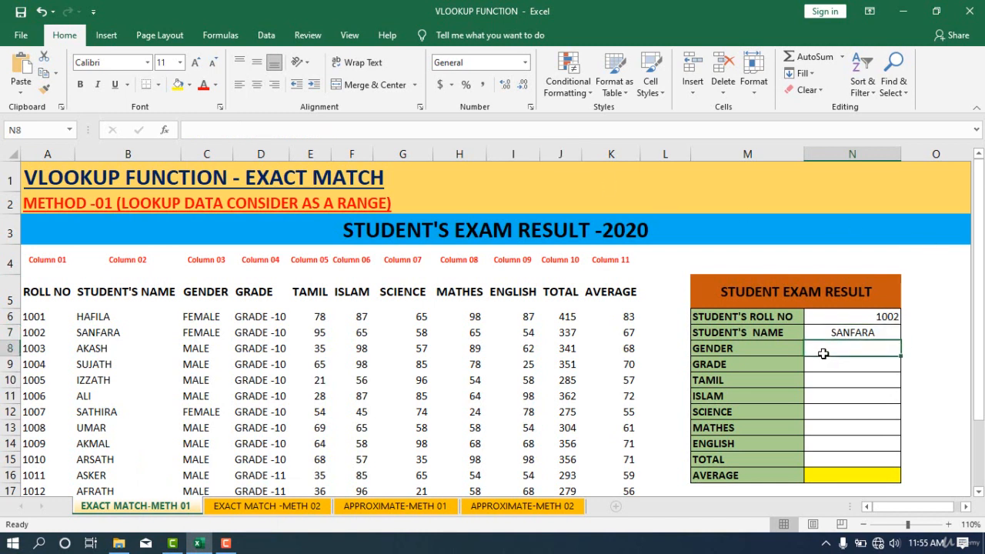
pyautogui.write('=')
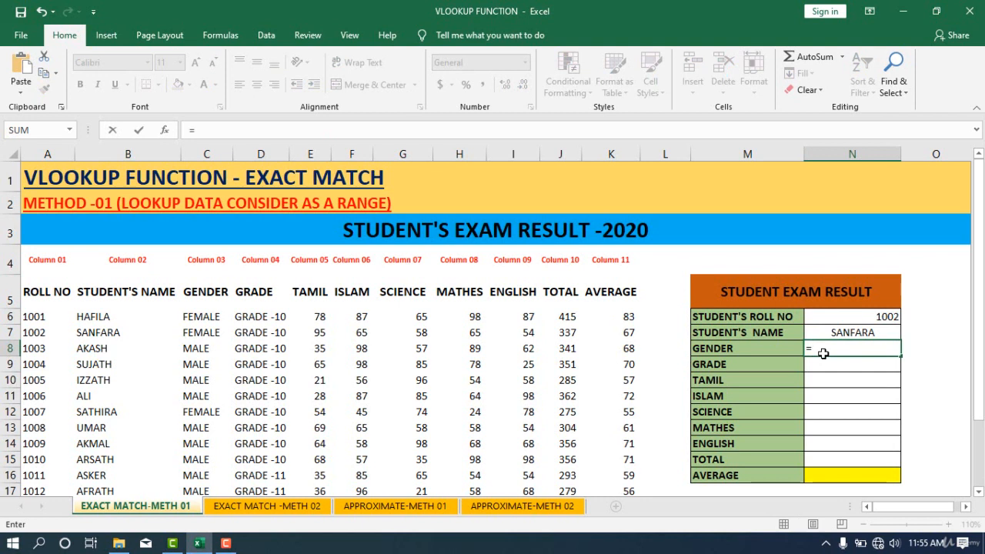
pyautogui.write('V')
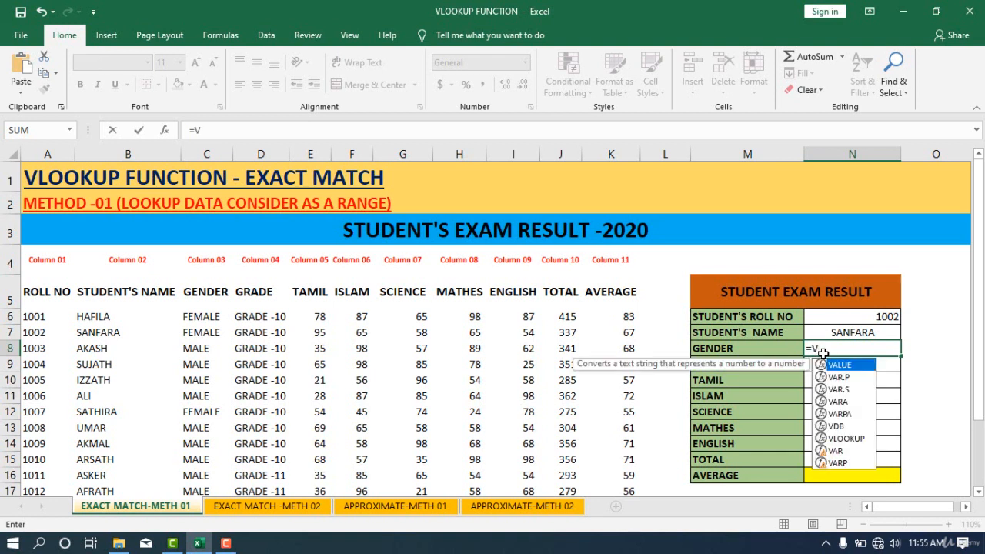
pyautogui.write('LOOKUP')
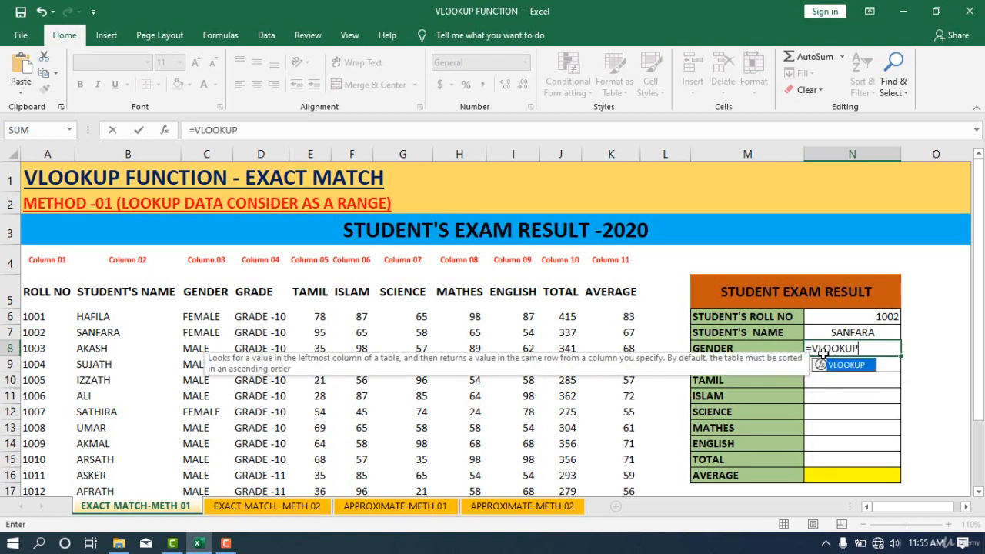
pyautogui.write('(')
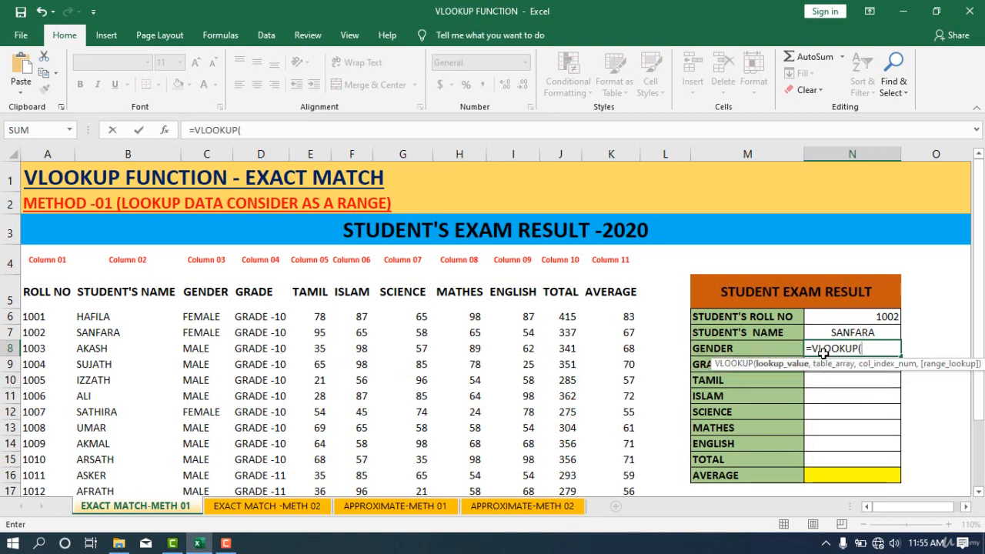
pyautogui.click(885, 318)
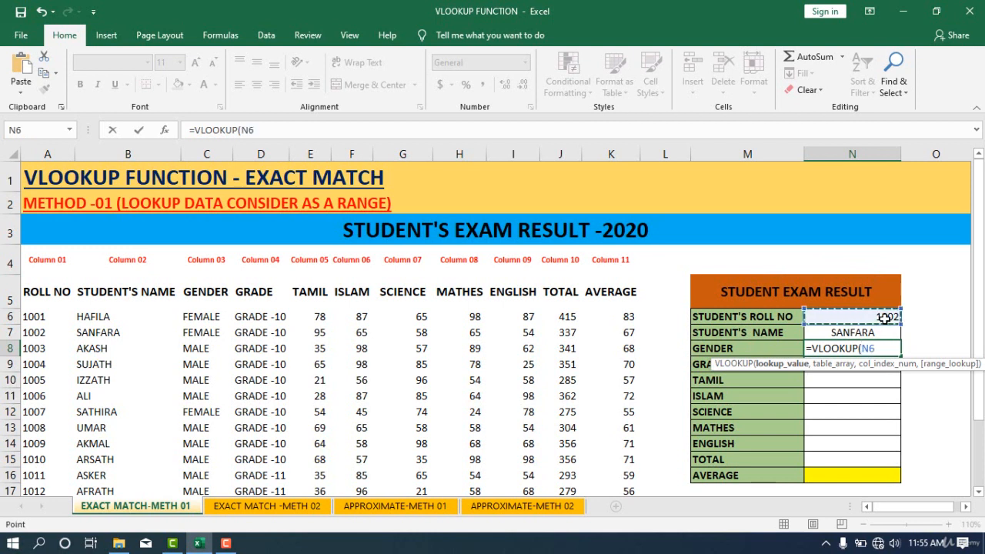
pyautogui.write(',')
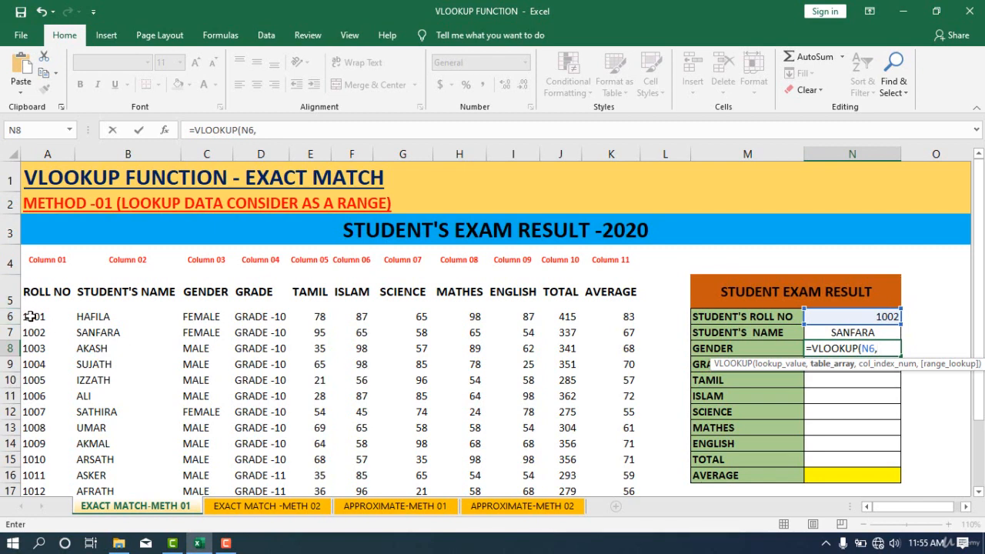
# Complete the GENDER formula in N8 with table array A6:K25, column index 3 and FALSE for an exact match
pyautogui.moveTo(29, 316); pyautogui.dragTo(601, 468)
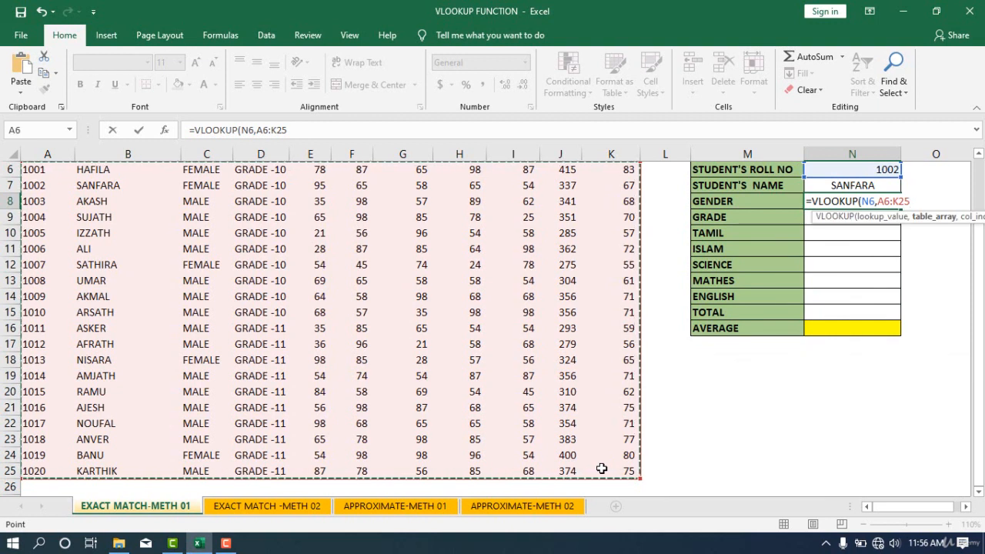
pyautogui.write(',')
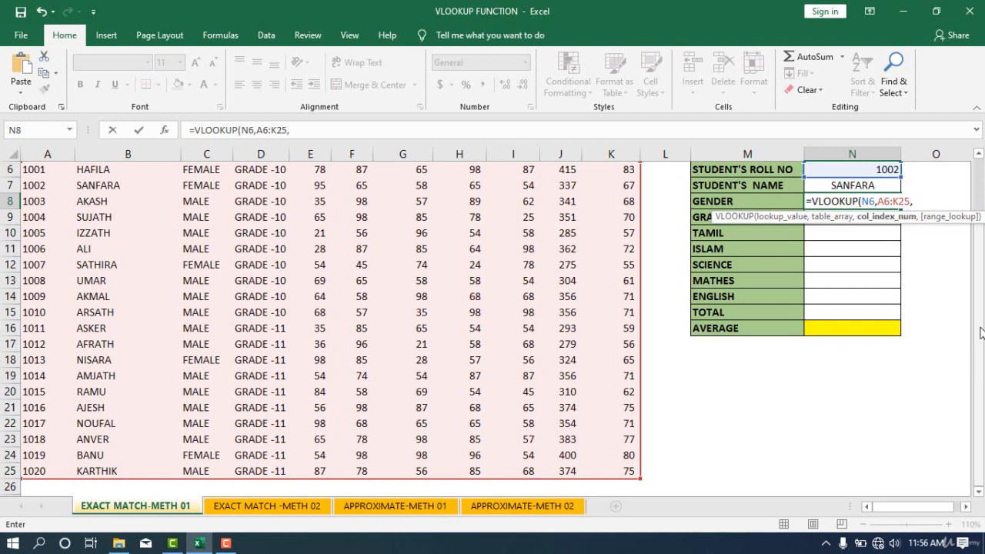
pyautogui.scroll(2, 983, 309)
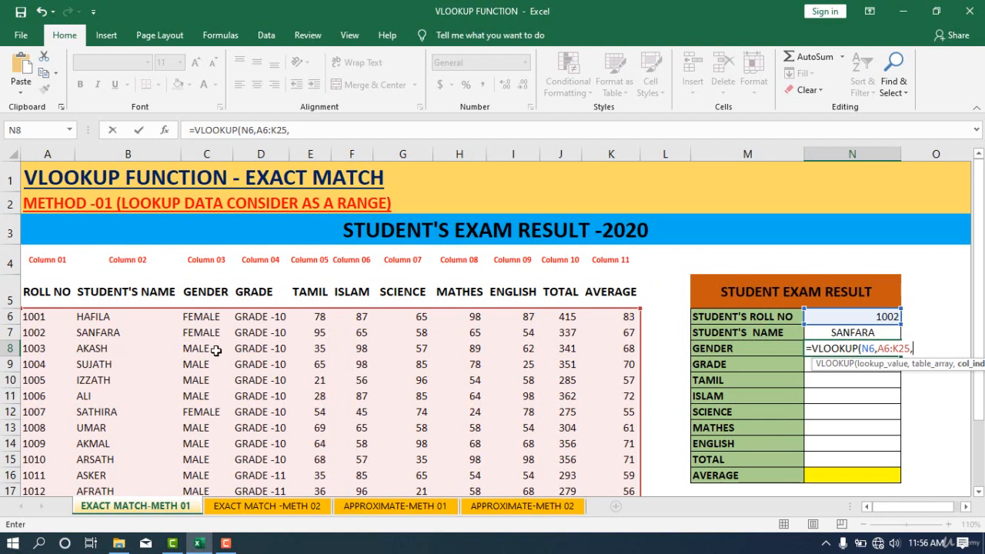
pyautogui.write('3')
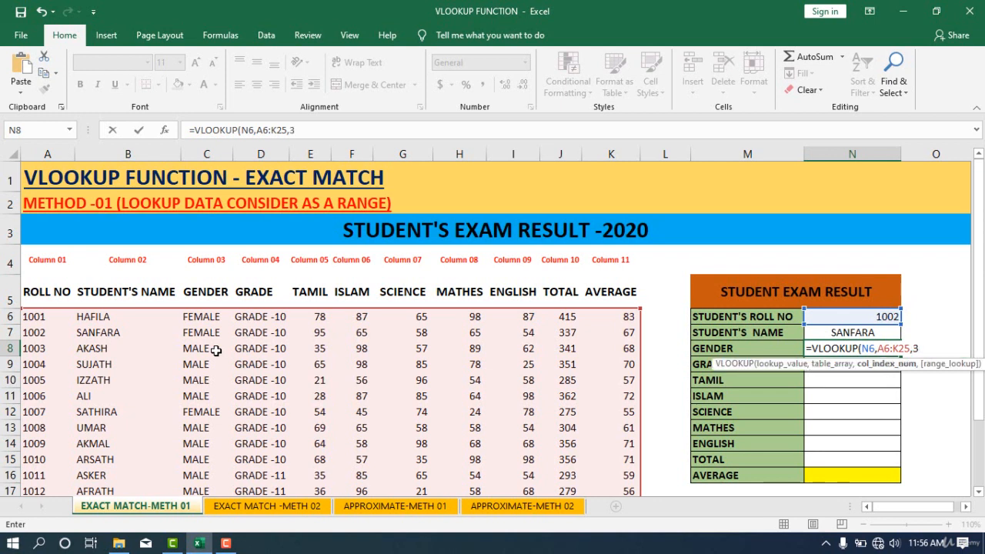
pyautogui.write(',')
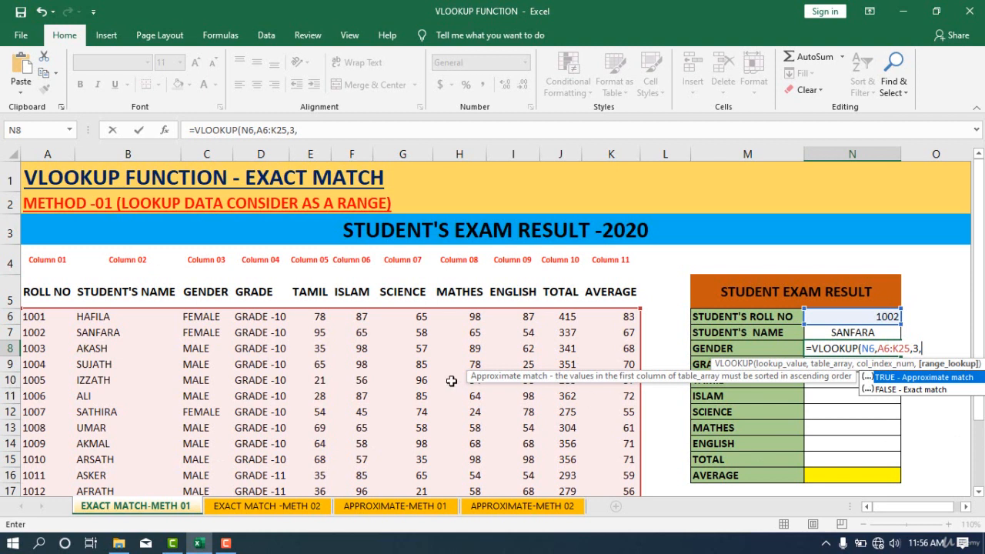
pyautogui.doubleClick(923, 388)
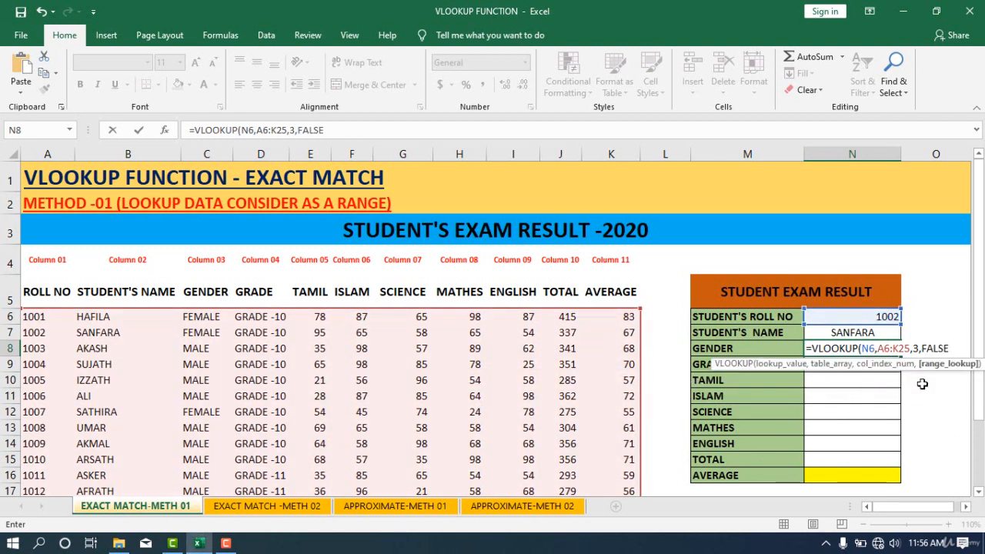
pyautogui.write(')')
pyautogui.press('Return')
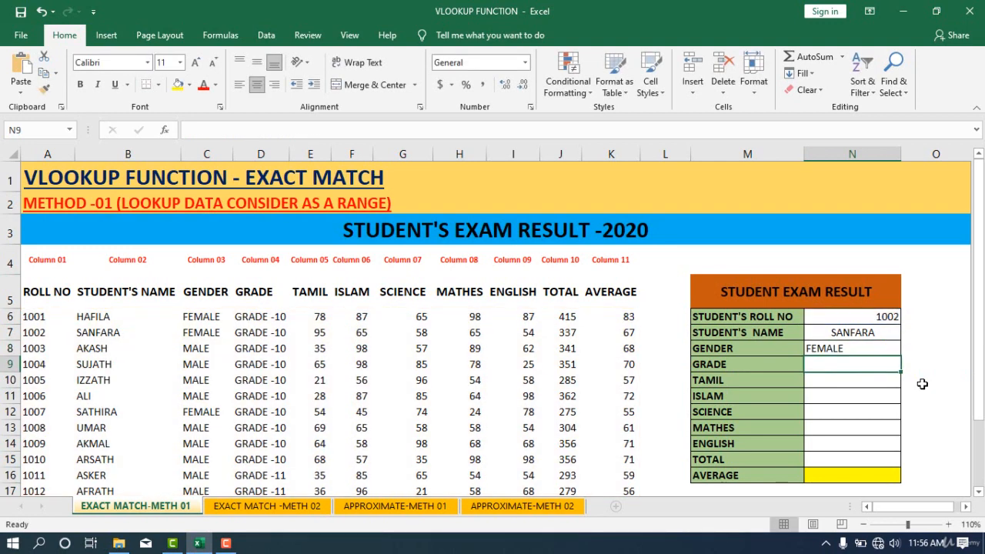
# Make the lookup value and table array in the N7 formula absolute, as $N$6 and $A$6:$K$25
pyautogui.click(892, 340)
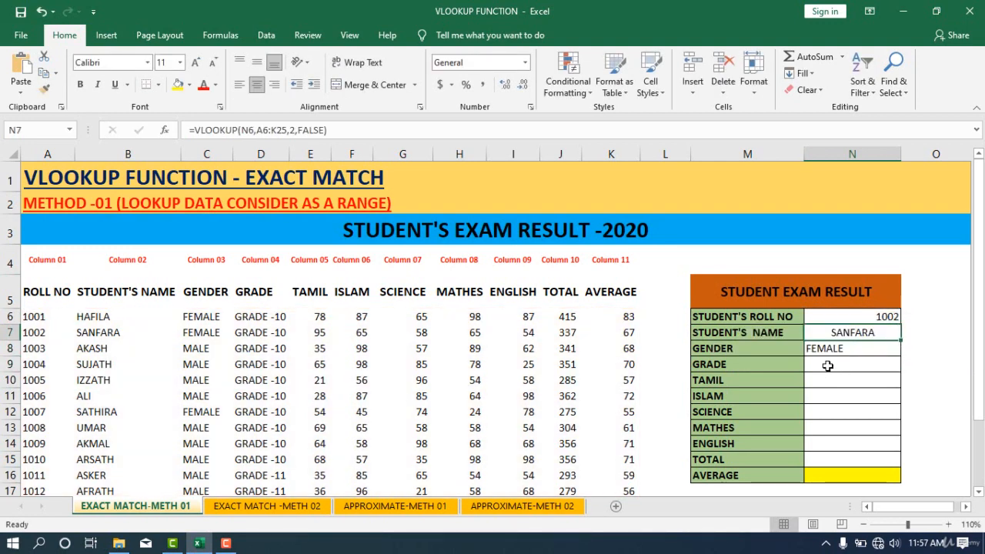
pyautogui.doubleClick(865, 336)
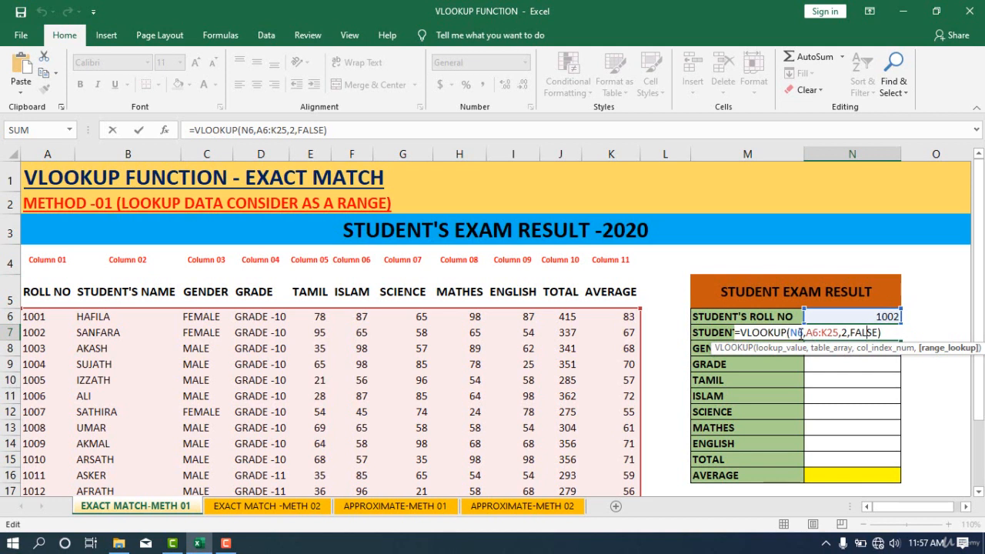
pyautogui.moveTo(786, 332); pyautogui.dragTo(809, 335)
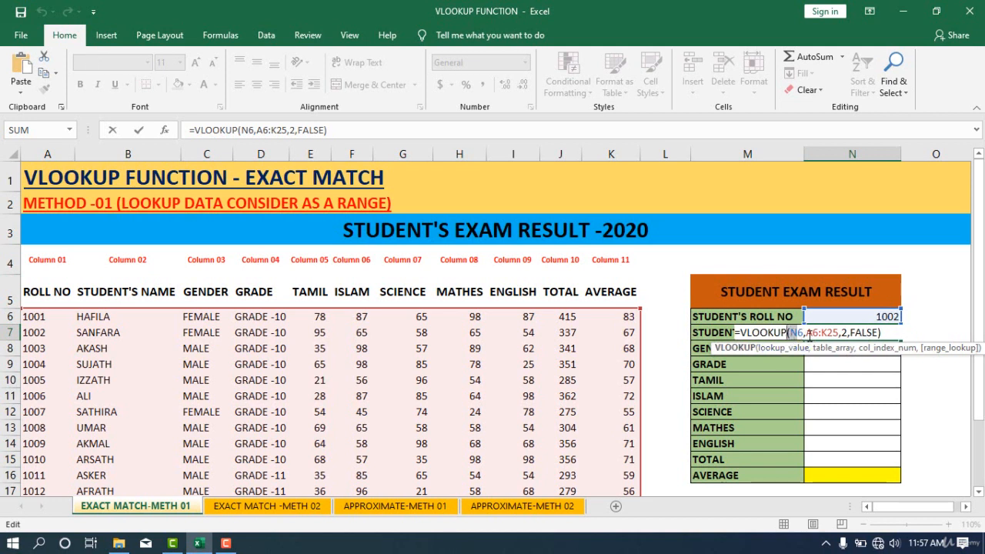
pyautogui.click(801, 332)
pyautogui.doubleClick(799, 333)
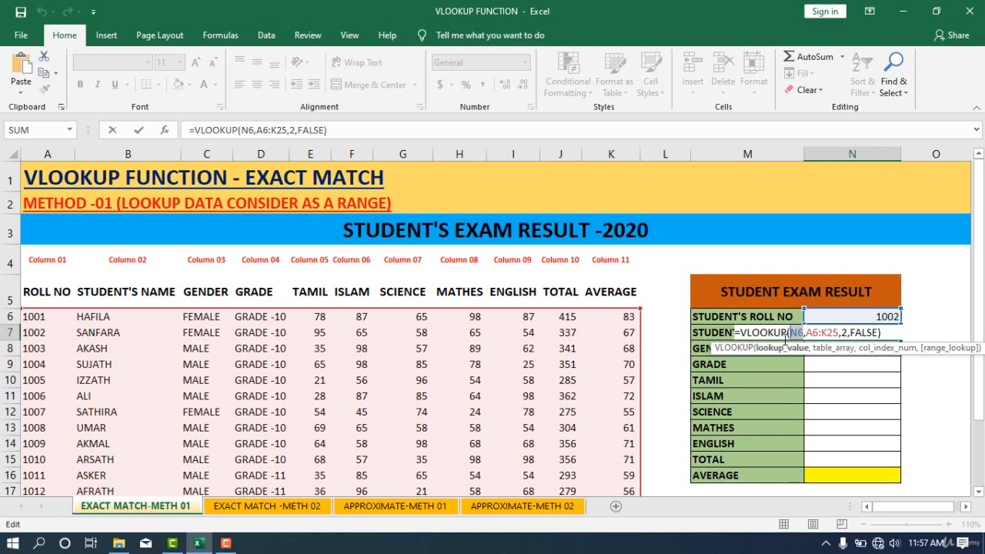
pyautogui.press('F4')
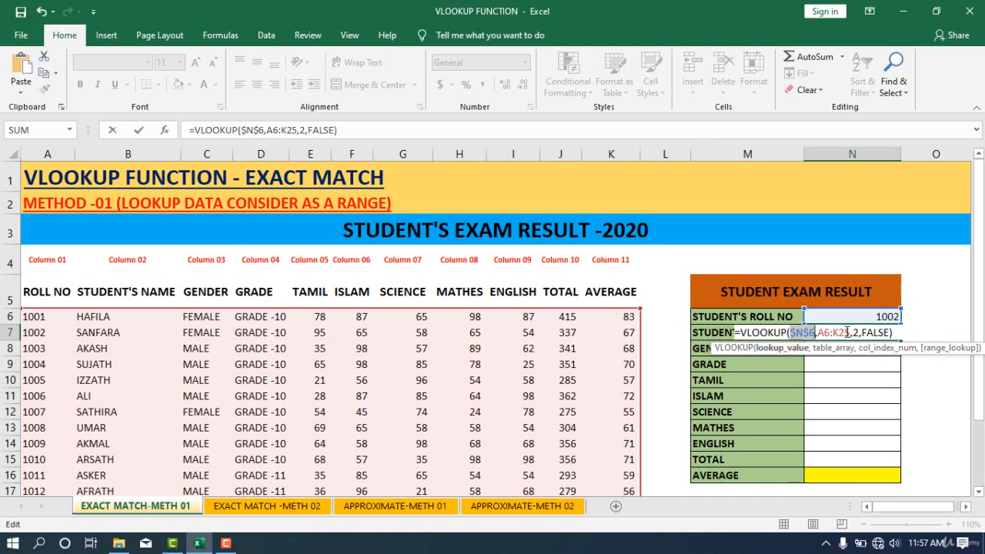
pyautogui.moveTo(850, 332); pyautogui.dragTo(818, 332)
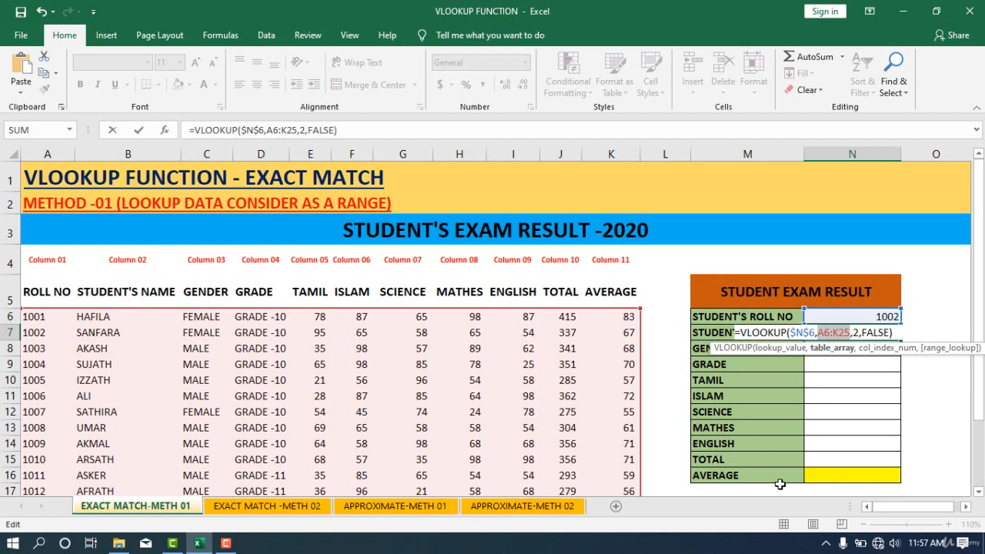
pyautogui.press('F4')
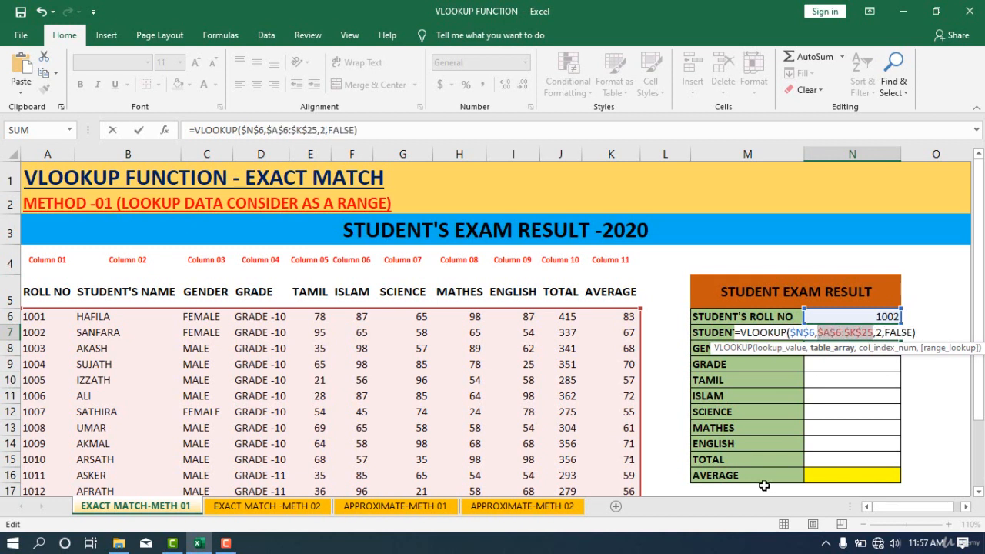
pyautogui.press('Return')
# Fill the N7 formula down through the AVERAGE cell N16
pyautogui.press('Up')
pyautogui.press('Up')
pyautogui.click(881, 334)
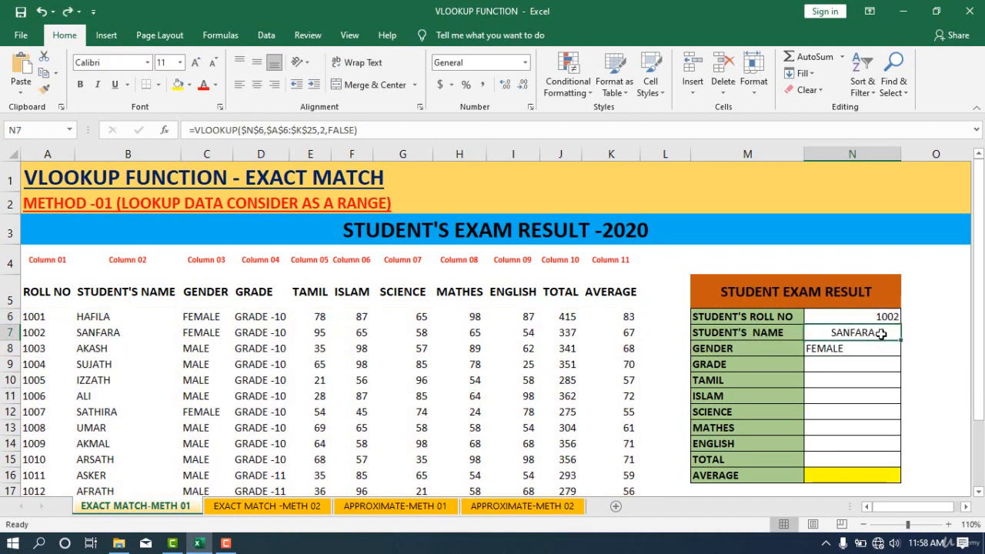
pyautogui.moveTo(901, 339); pyautogui.dragTo(890, 476)
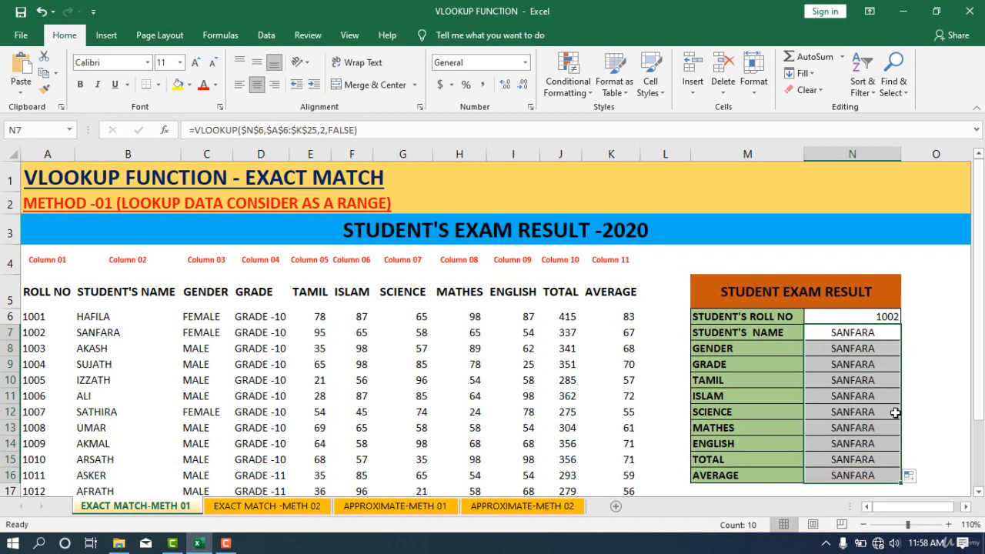
pyautogui.doubleClick(879, 334)
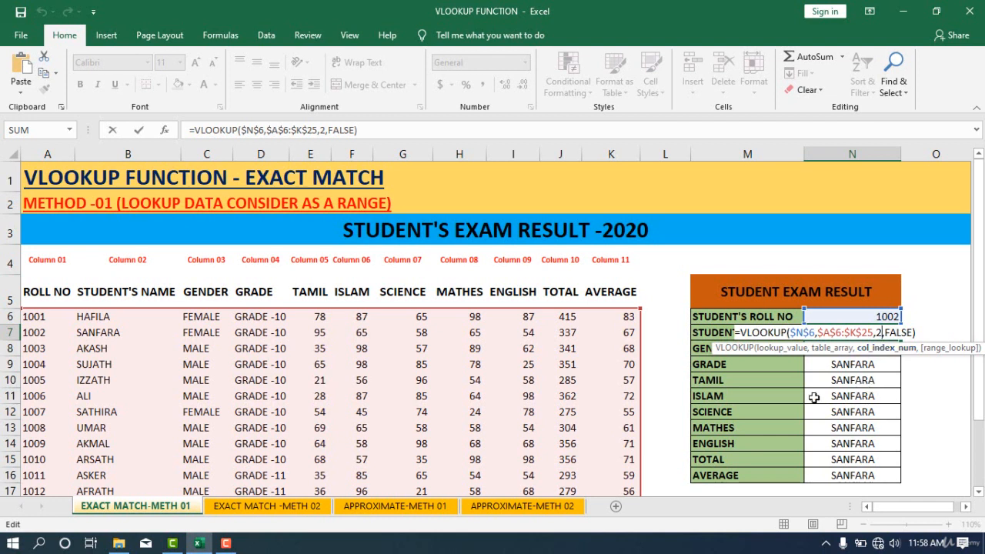
pyautogui.press('Escape')
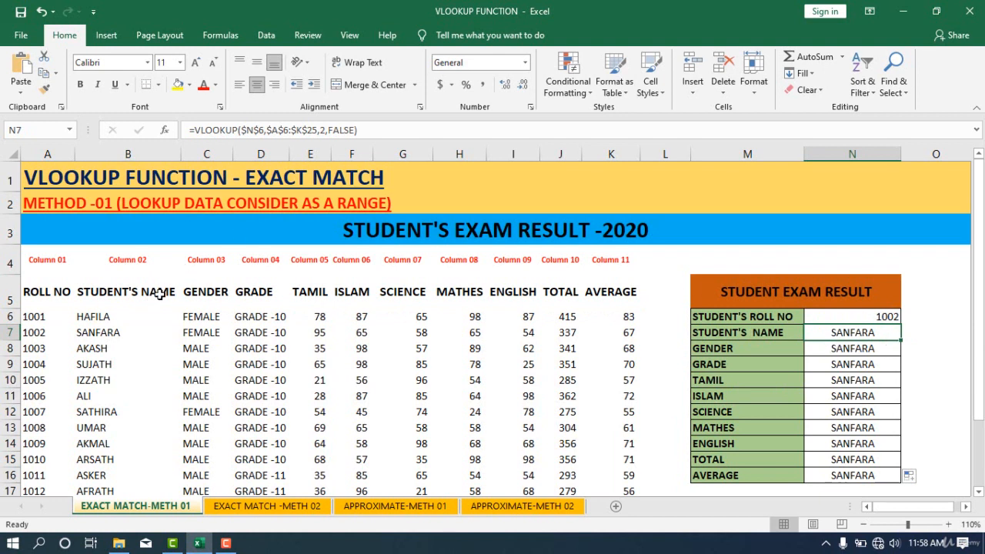
# Set the column index of the GENDER formula in N8 to 3
pyautogui.click(877, 348)
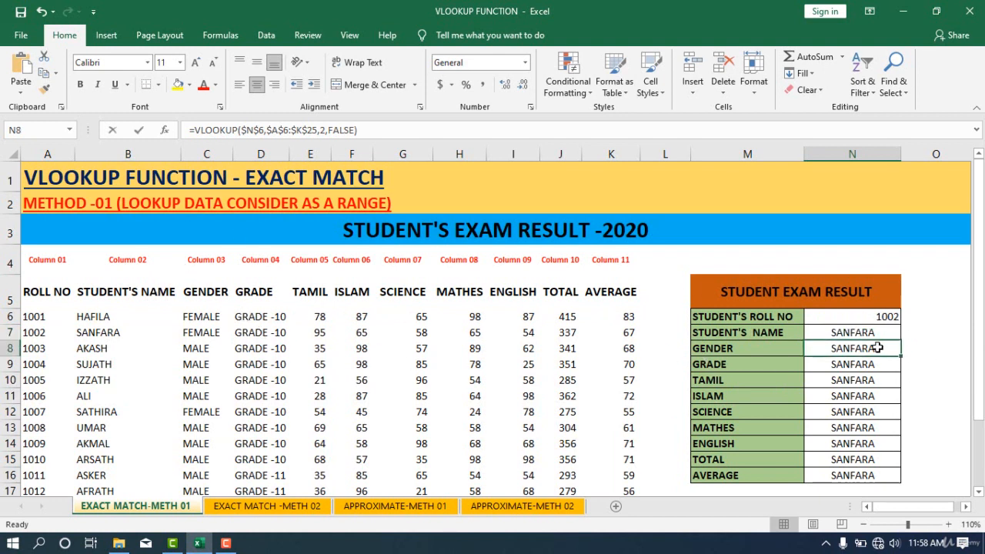
pyautogui.doubleClick(877, 348)
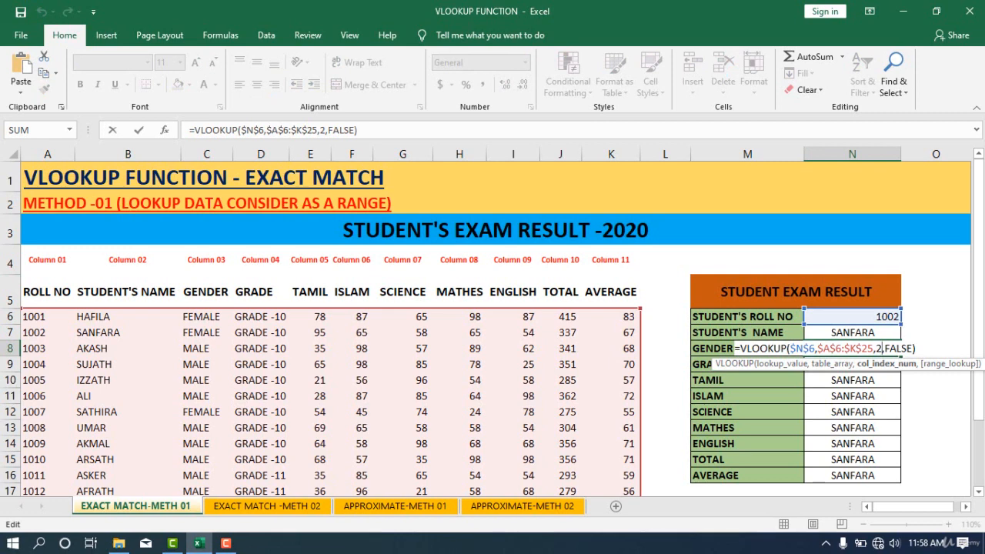
pyautogui.press('BackSpace')
pyautogui.write('3')
pyautogui.press('Return')
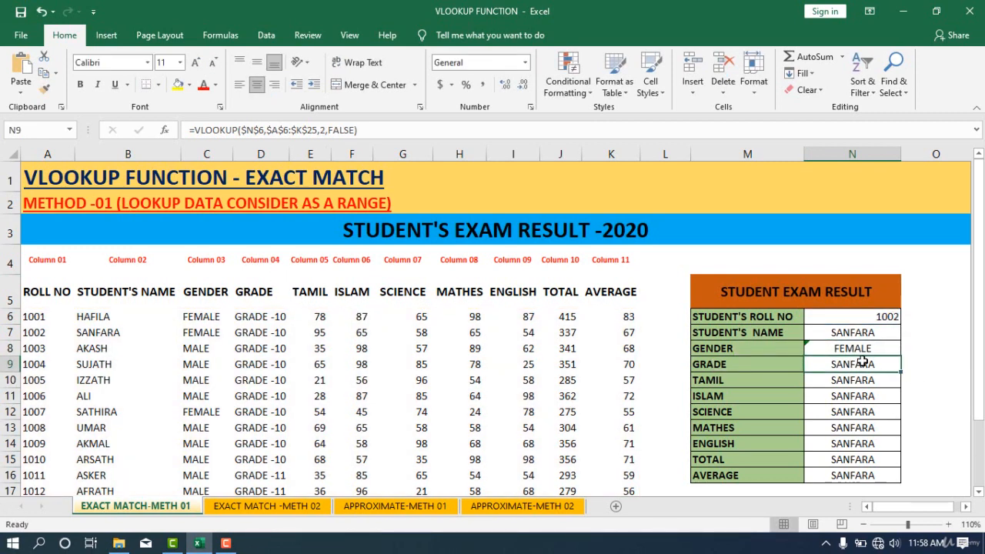
# Set the column index of the GRADE formula in N9 to 4
pyautogui.doubleClick(885, 362)
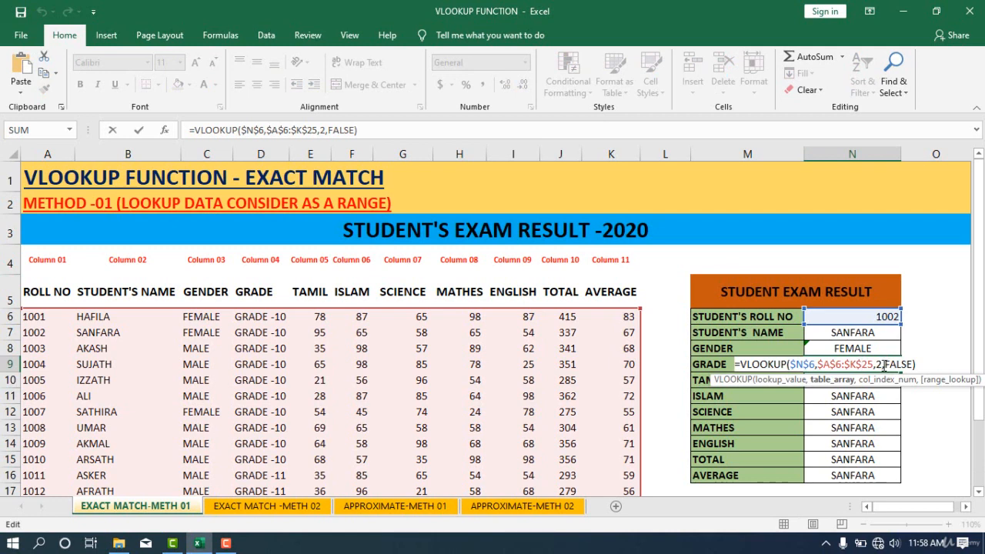
pyautogui.click(885, 366)
pyautogui.press('BackSpace')
pyautogui.write('4')
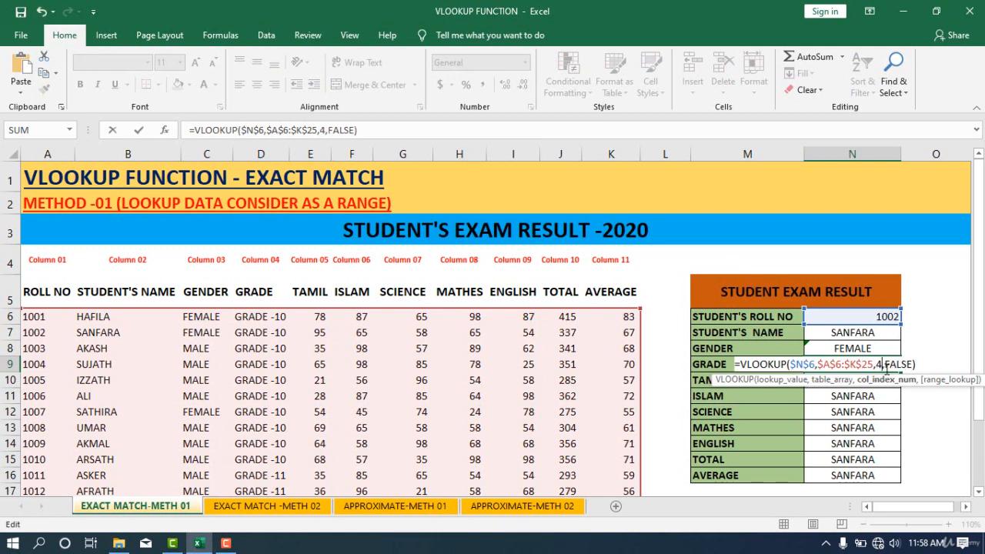
pyautogui.press('Return')
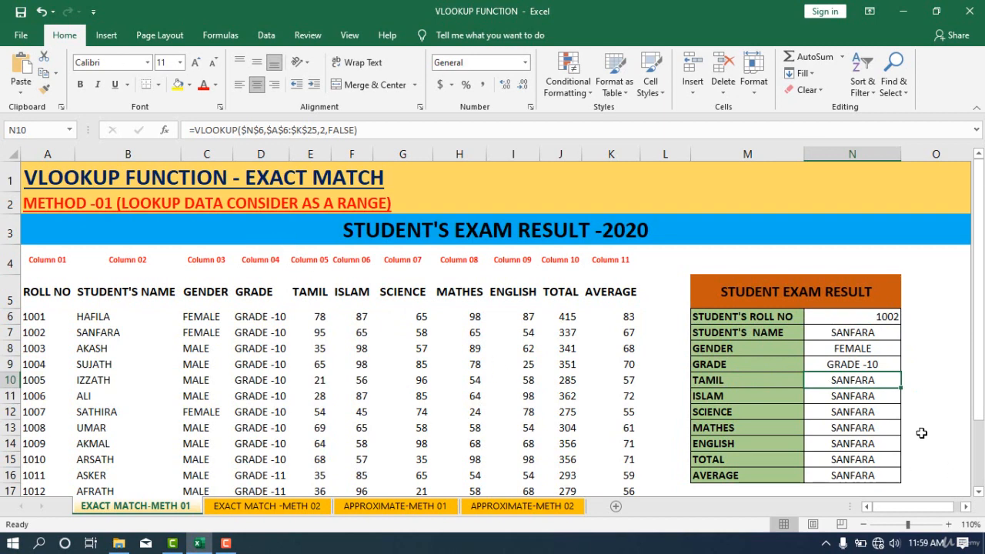
# Set the column index of the TAMIL formula in N10 to 5
pyautogui.doubleClick(866, 380)
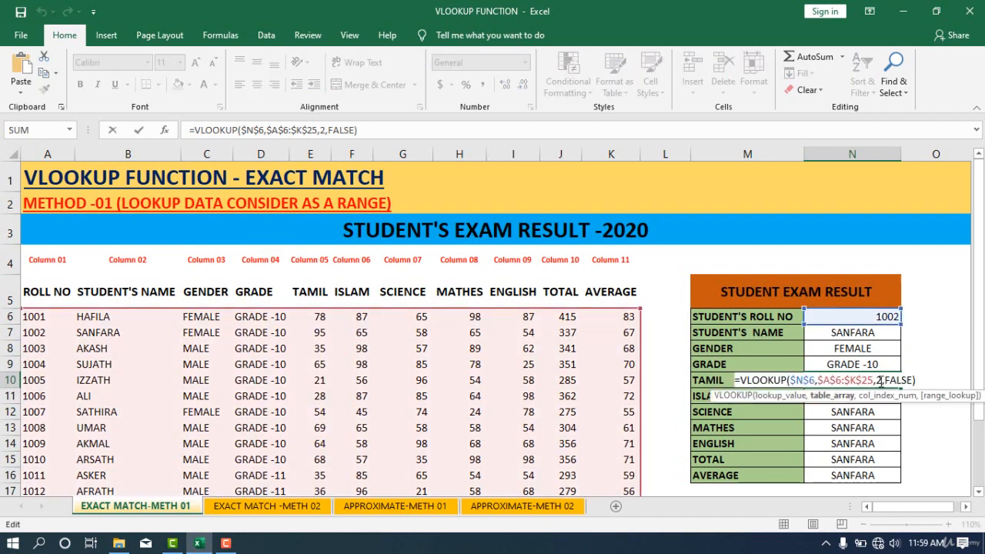
pyautogui.click(881, 380)
pyautogui.press('BackSpace')
pyautogui.write('5')
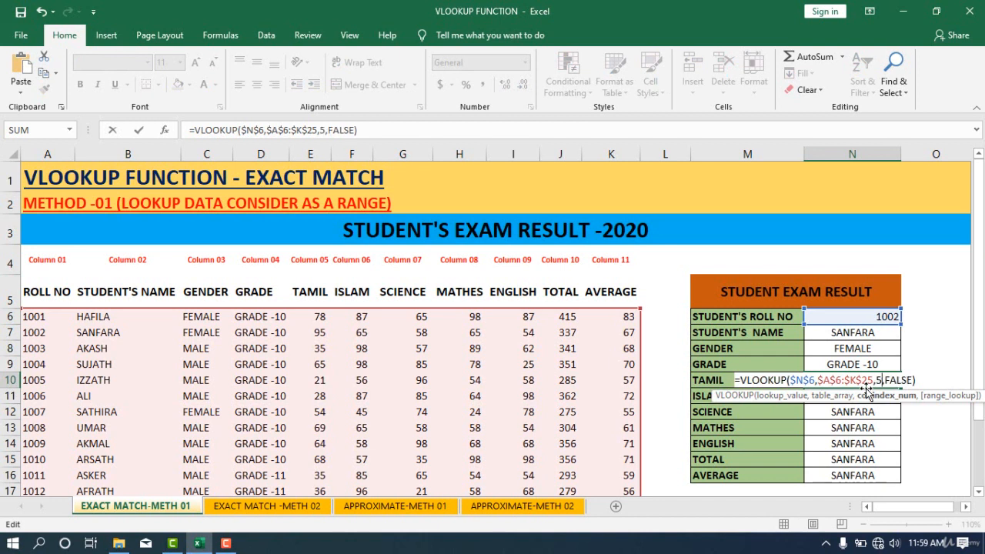
pyautogui.press('Return')
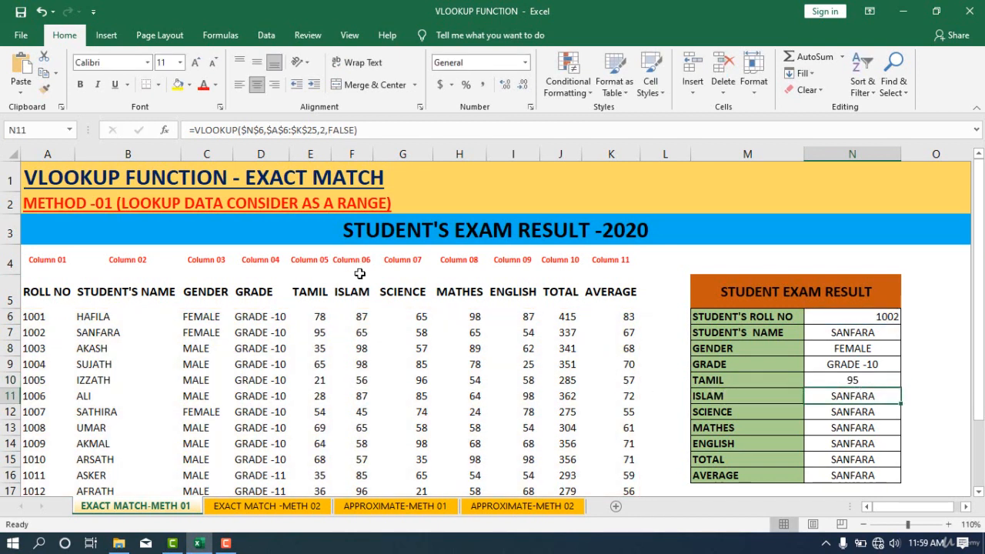
# Set the column index of the ISLAM formula in N11 to 6
pyautogui.doubleClick(843, 400)
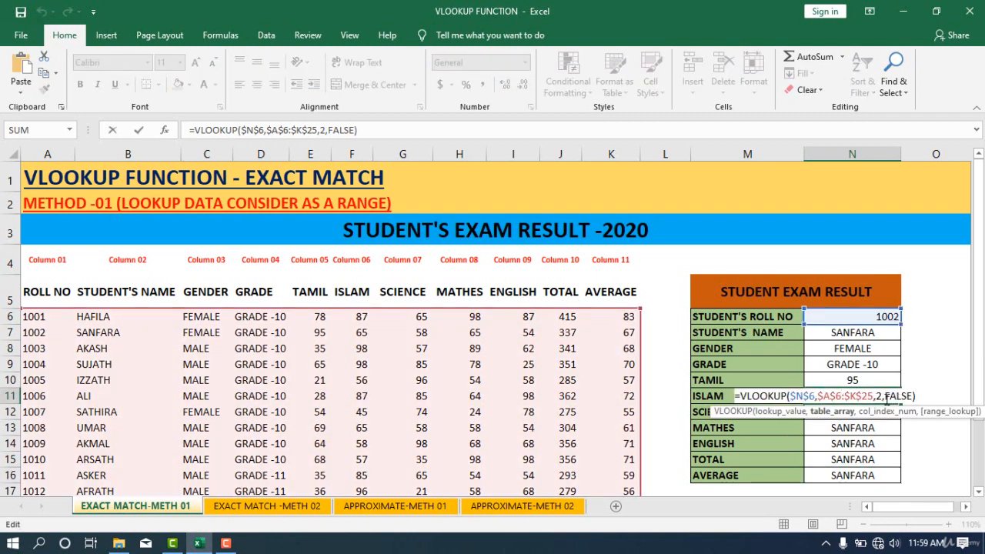
pyautogui.click(880, 396)
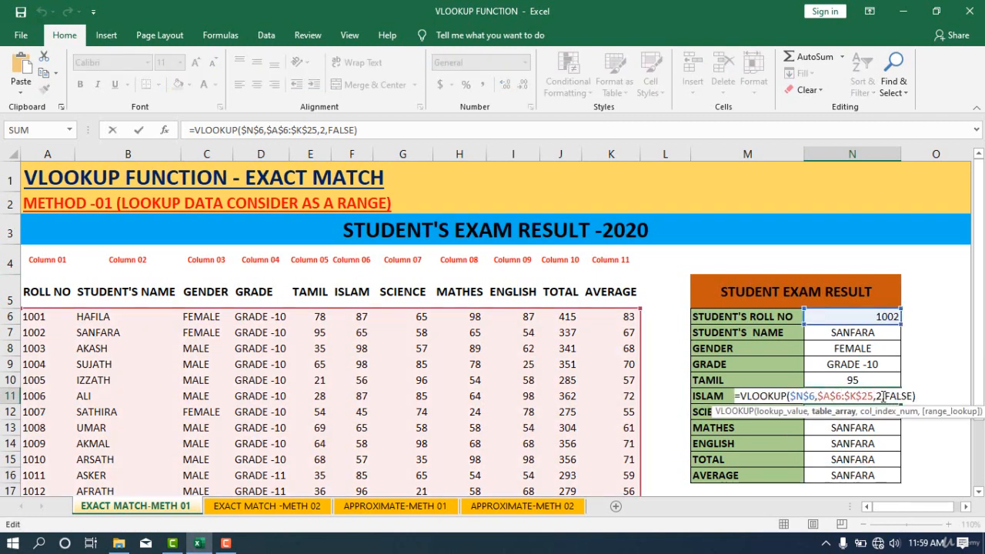
pyautogui.press('BackSpace')
pyautogui.write('6')
pyautogui.press('Return')
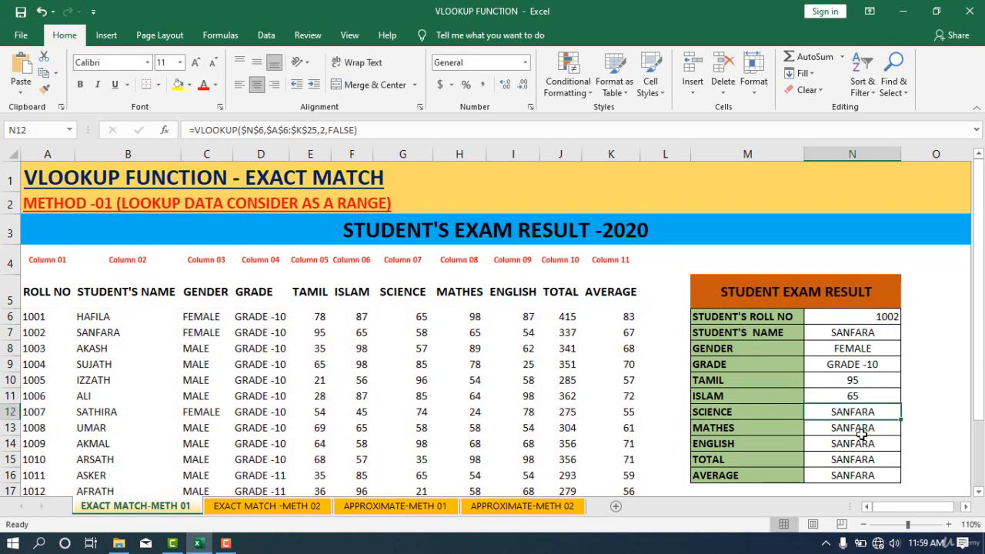
# Set the column index of the SCIENCE formula in N12 to 7
pyautogui.doubleClick(880, 411)
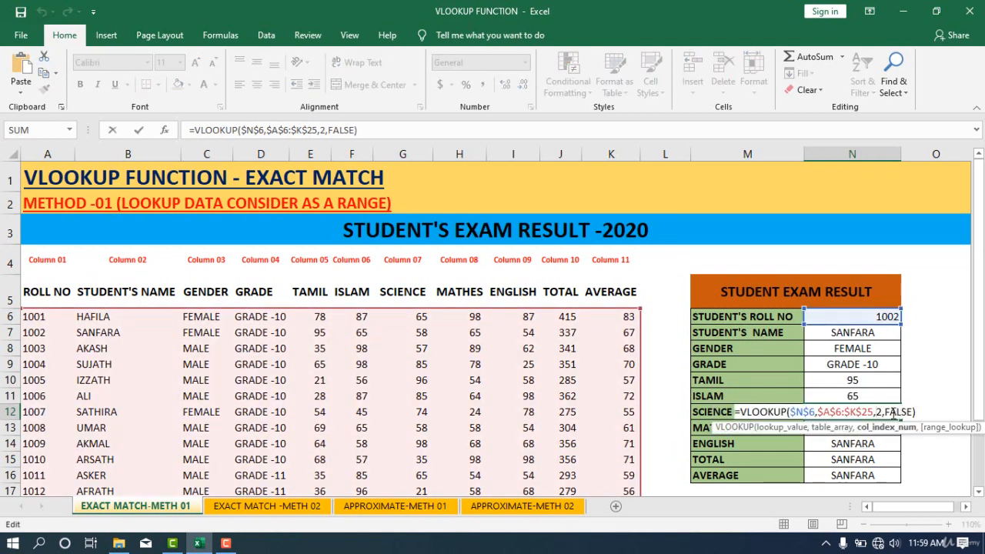
pyautogui.click(883, 412)
pyautogui.press('BackSpace')
pyautogui.write('7')
pyautogui.press('Return')
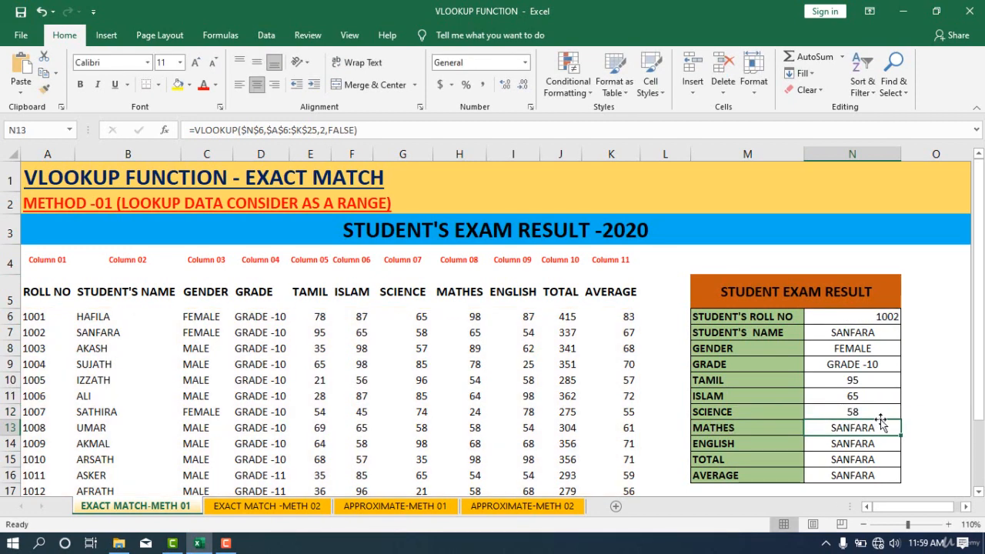
# Set the column index of the MATHES formula in N13 to 8
pyautogui.doubleClick(881, 423)
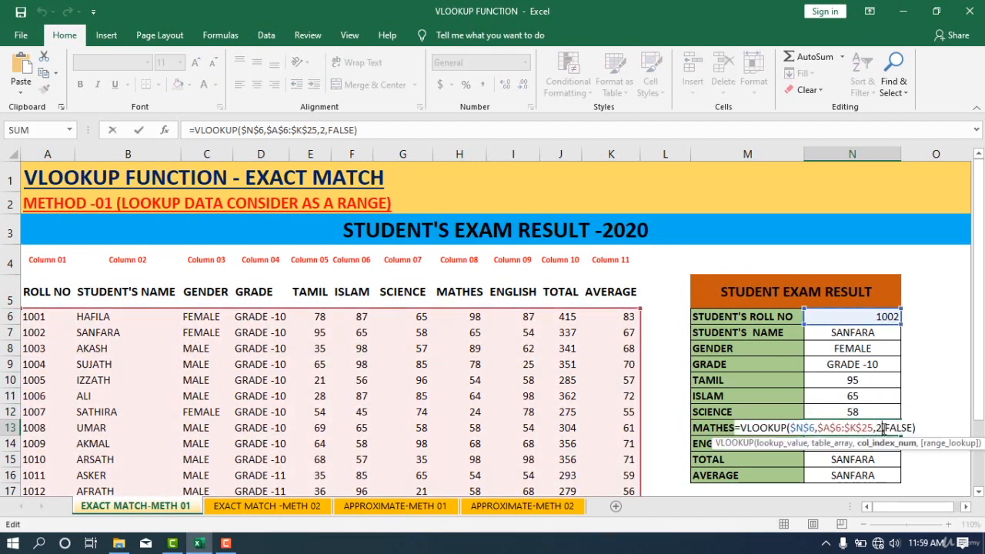
pyautogui.press('BackSpace')
pyautogui.write('8')
pyautogui.press('Return')
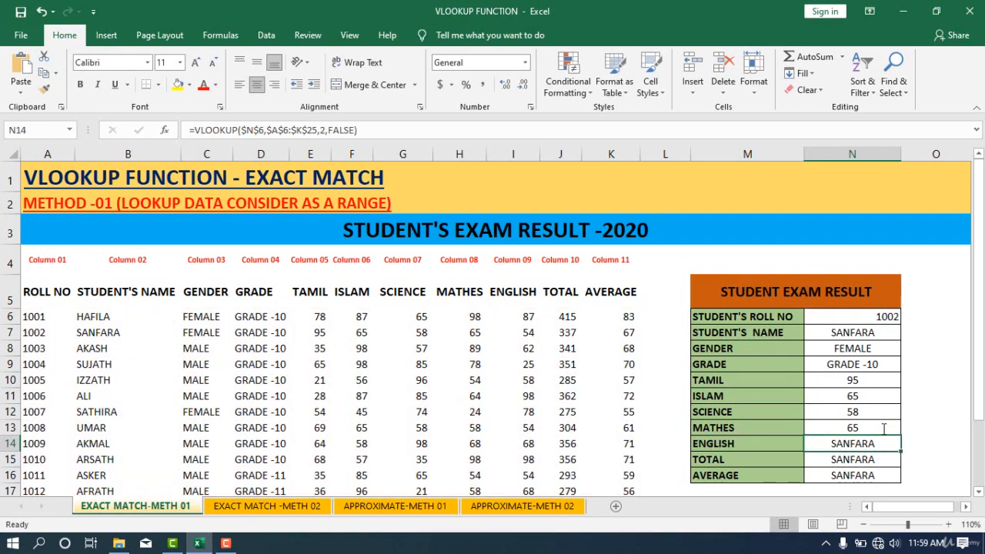
# Set the column index of the ENGLISH formula in N14 to 9
pyautogui.doubleClick(883, 443)
pyautogui.press('BackSpace')
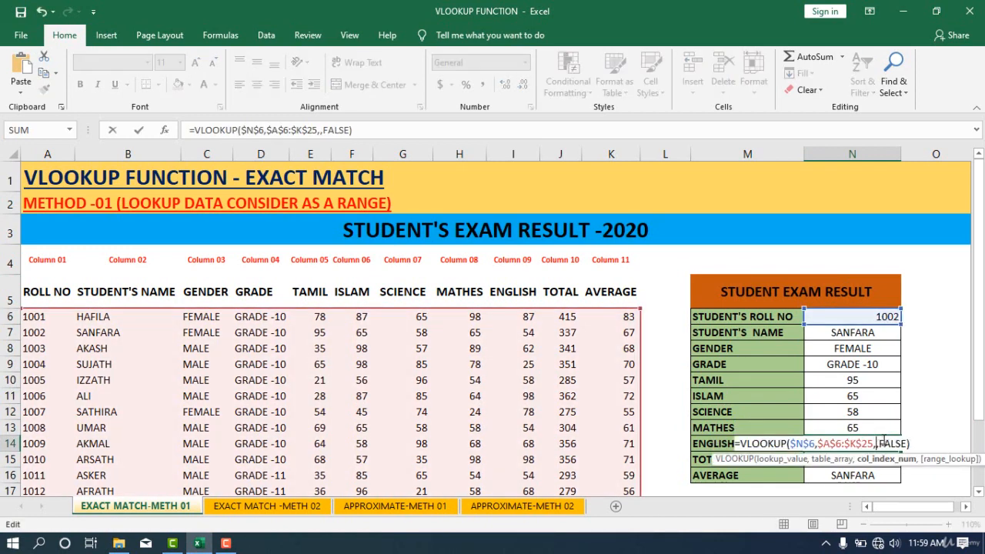
pyautogui.write('9')
pyautogui.press('Return')
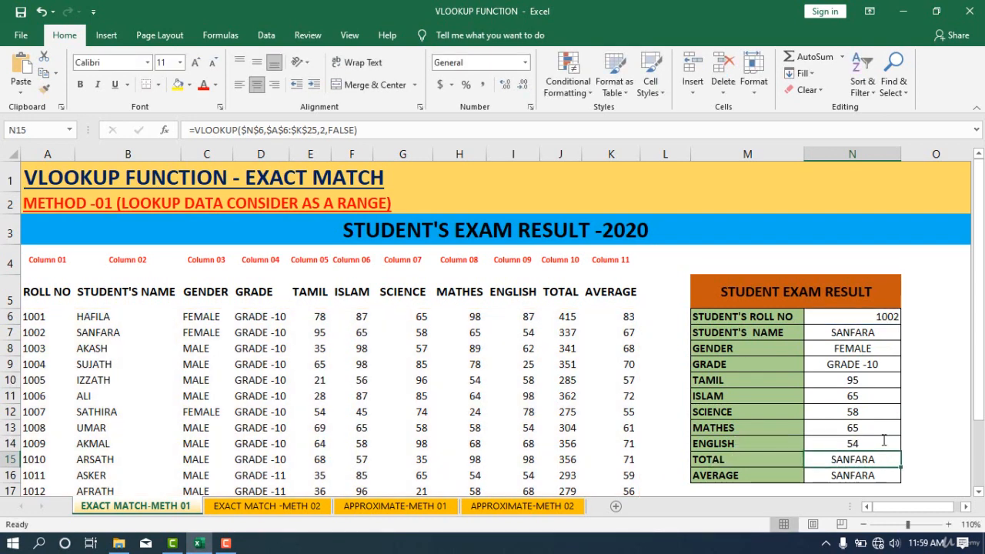
# Set the column index of the TOTAL formula in N15 to 10
pyautogui.doubleClick(885, 459)
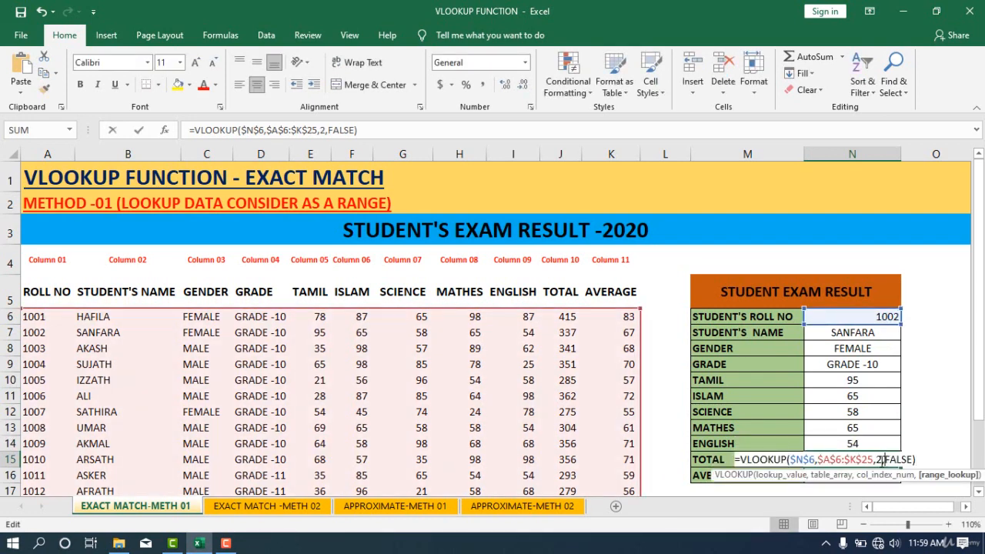
pyautogui.press('Left')
pyautogui.press('BackSpace')
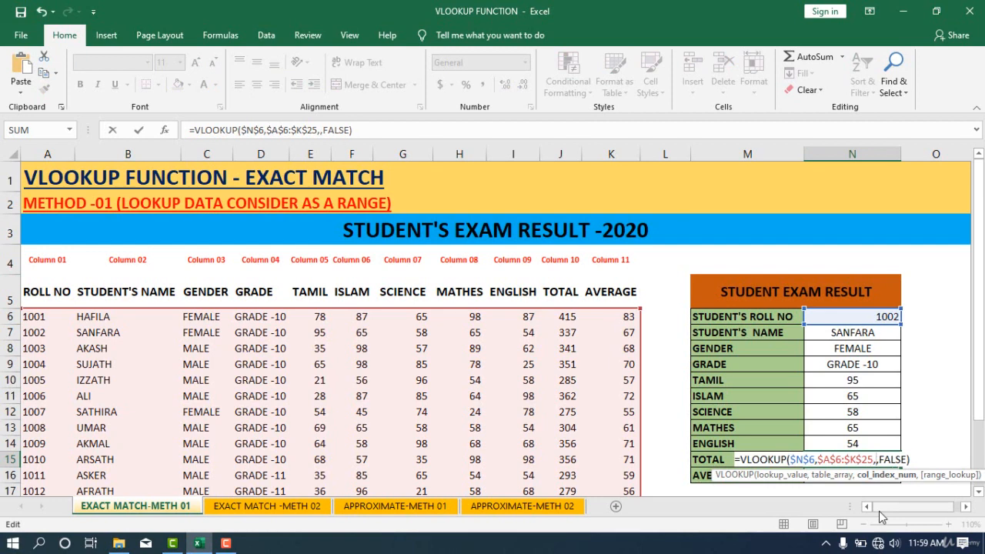
pyautogui.write('10')
pyautogui.press('Return')
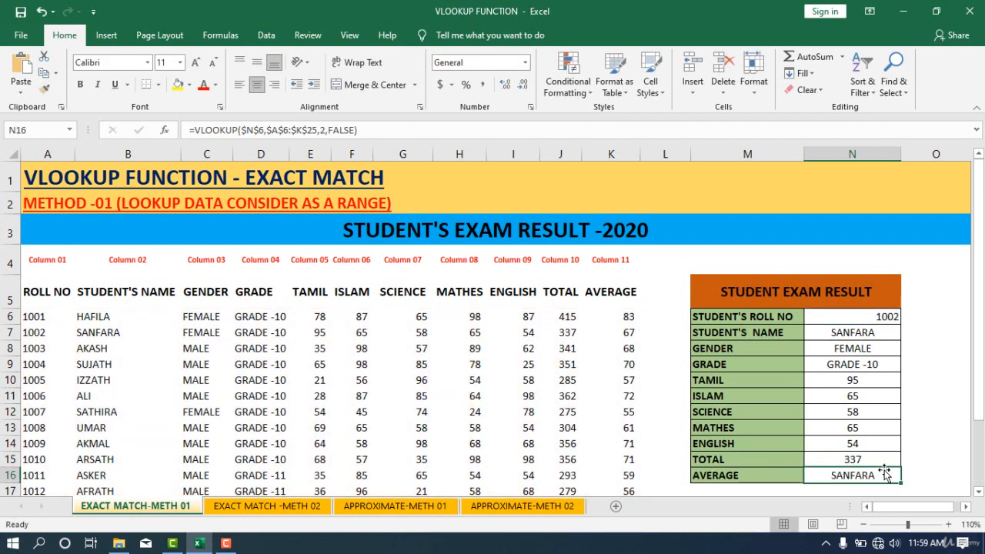
# Set the column index of the AVERAGE formula in N16 to 11 and review the finished formula
pyautogui.doubleClick(884, 477)
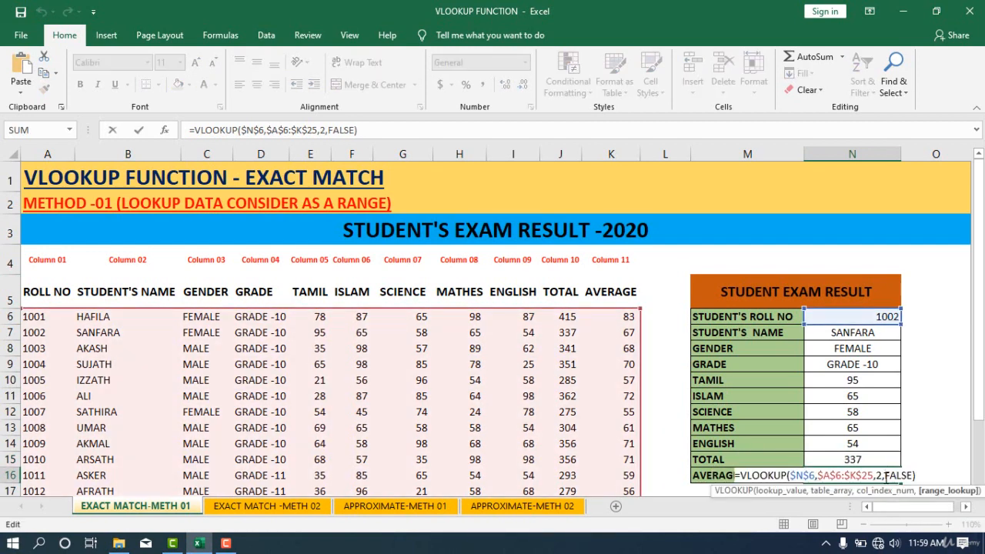
pyautogui.press('Left')
pyautogui.press('BackSpace')
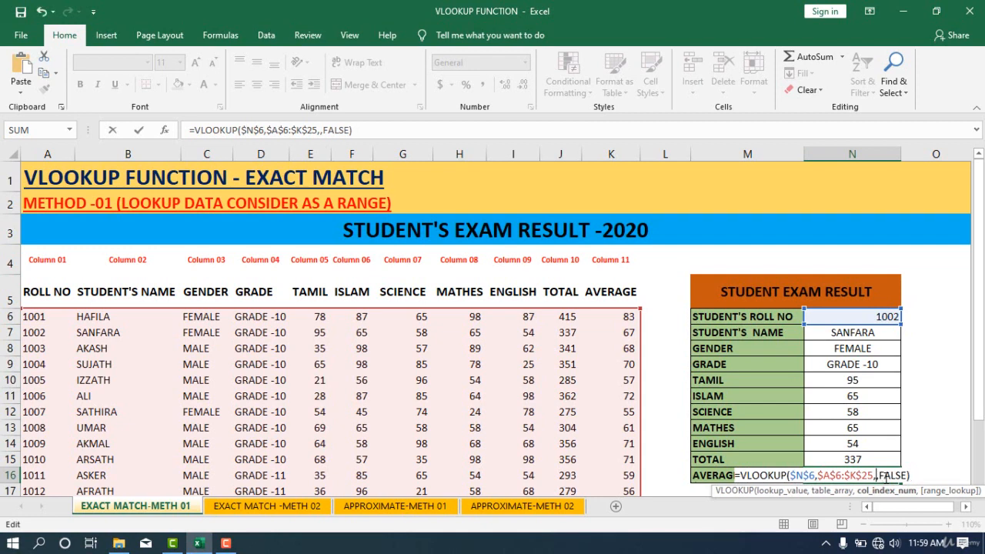
pyautogui.write('11')
pyautogui.press('Return')
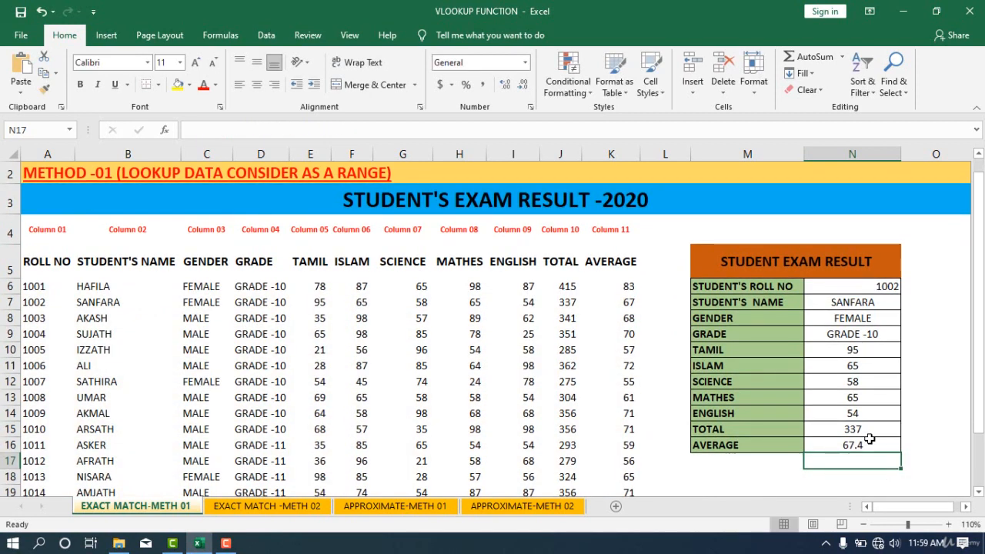
pyautogui.click(865, 446)
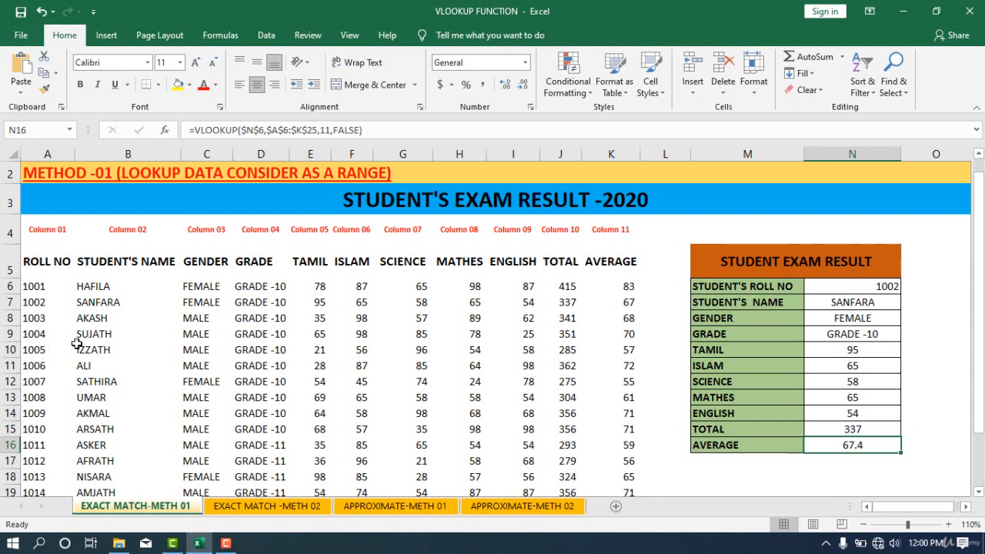
# Test the lookups by changing the student's roll number in N6 to 1004
pyautogui.click(851, 285)
pyautogui.doubleClick(887, 287)
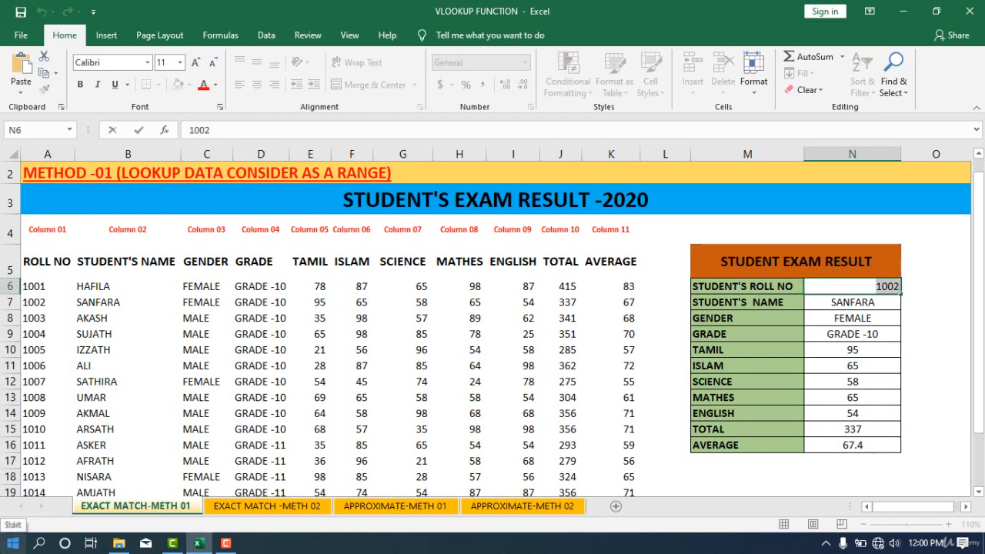
pyautogui.write('1004')
pyautogui.press('Return')
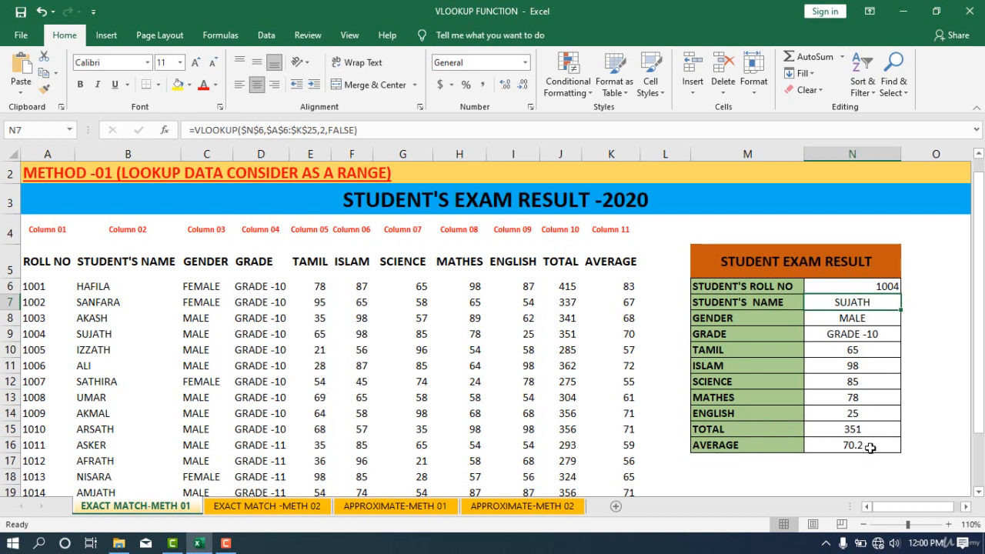
# Highlight the AVERAGE result in N16 with a yellow fill and make it bold
pyautogui.click(868, 446)
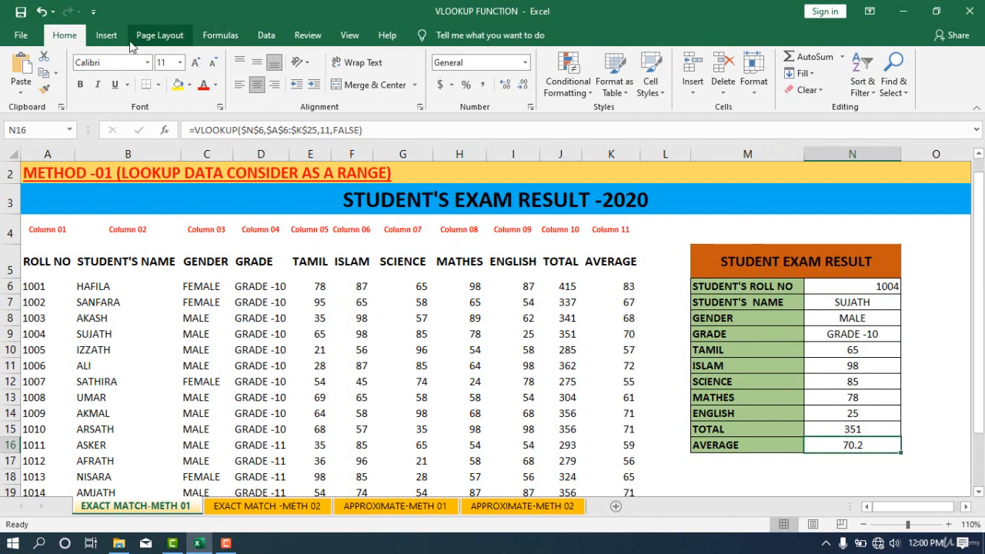
pyautogui.click(179, 86)
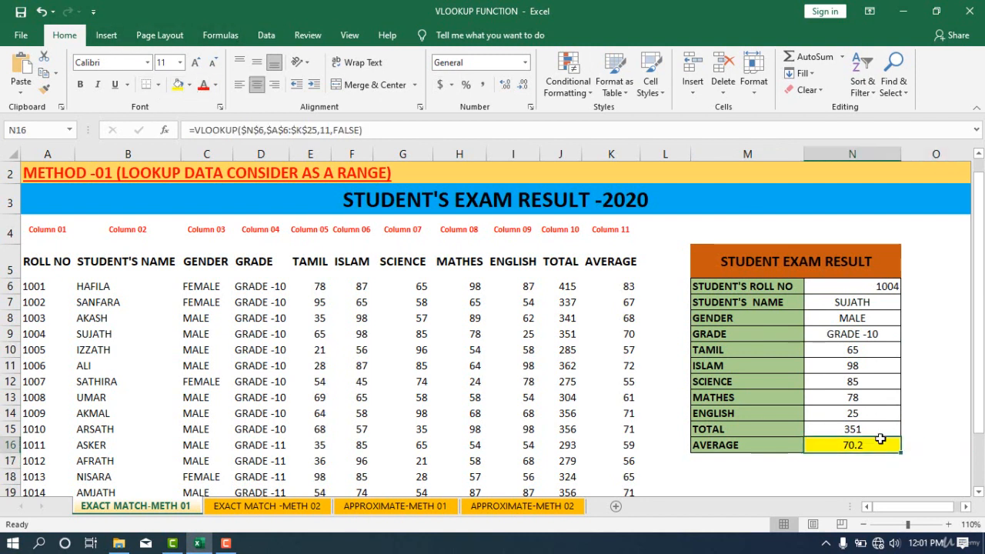
pyautogui.hotkey('ctrl', 'b')
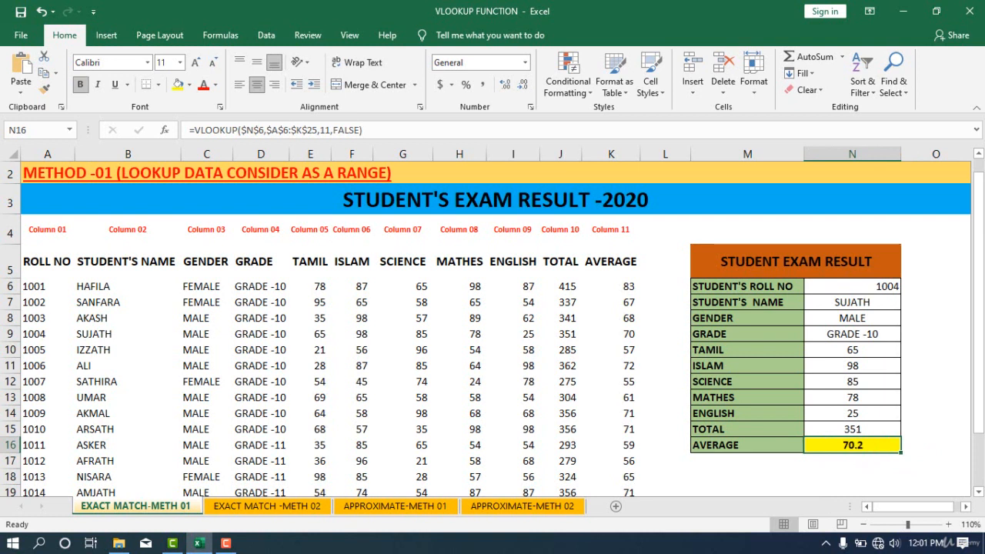
pyautogui.click(923, 381)
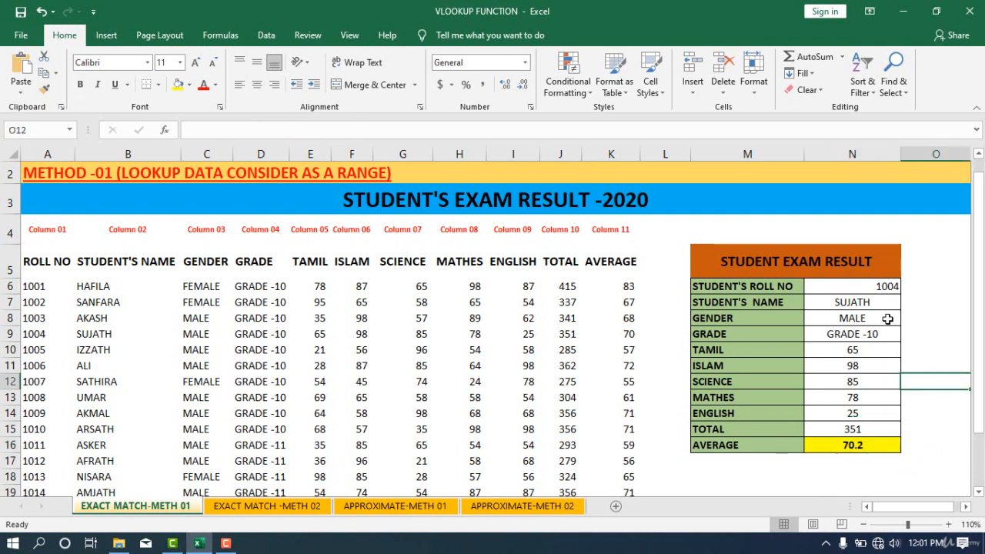
# Center the values in N6:N15 of the STUDENT EXAM RESULT table horizontally
pyautogui.moveTo(877, 291); pyautogui.dragTo(877, 428)
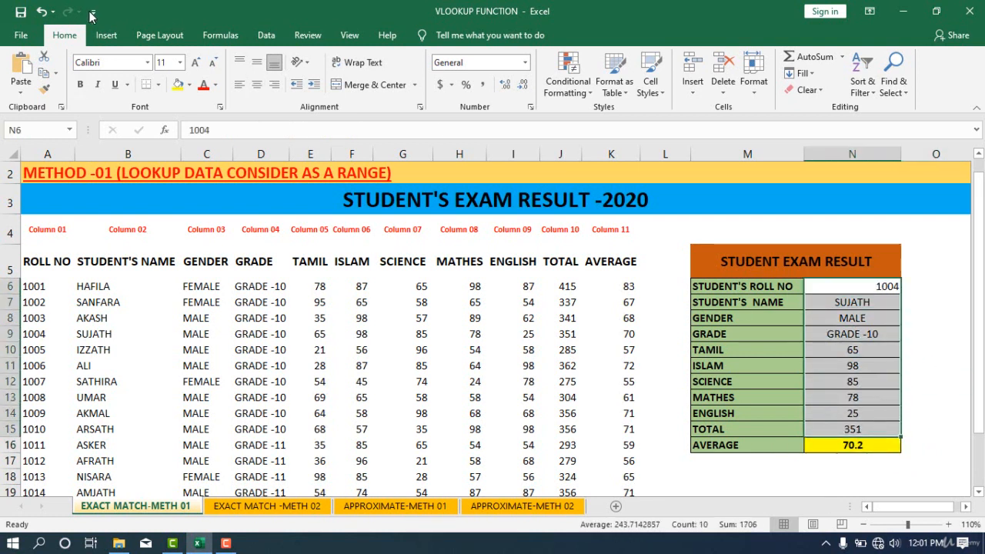
pyautogui.click(257, 85)
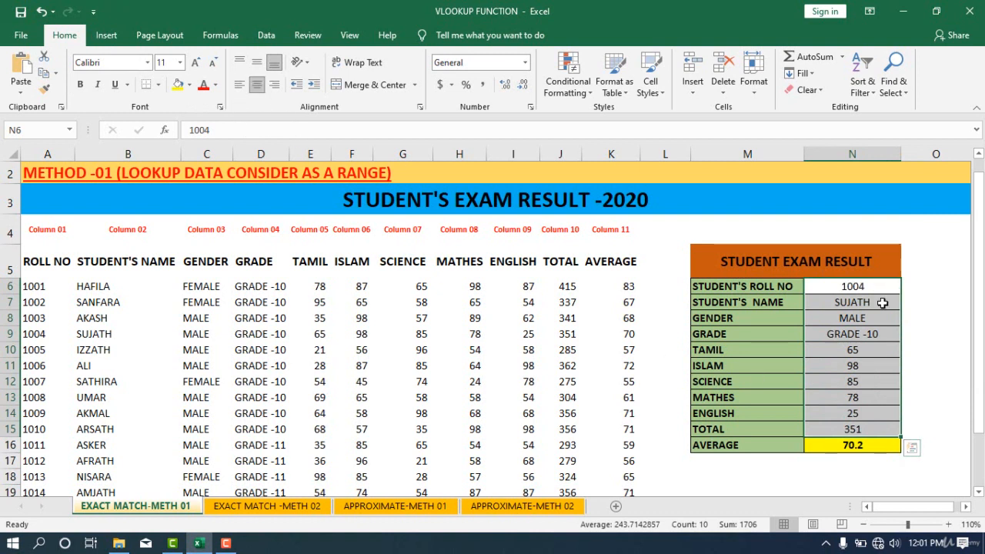
pyautogui.click(913, 299)
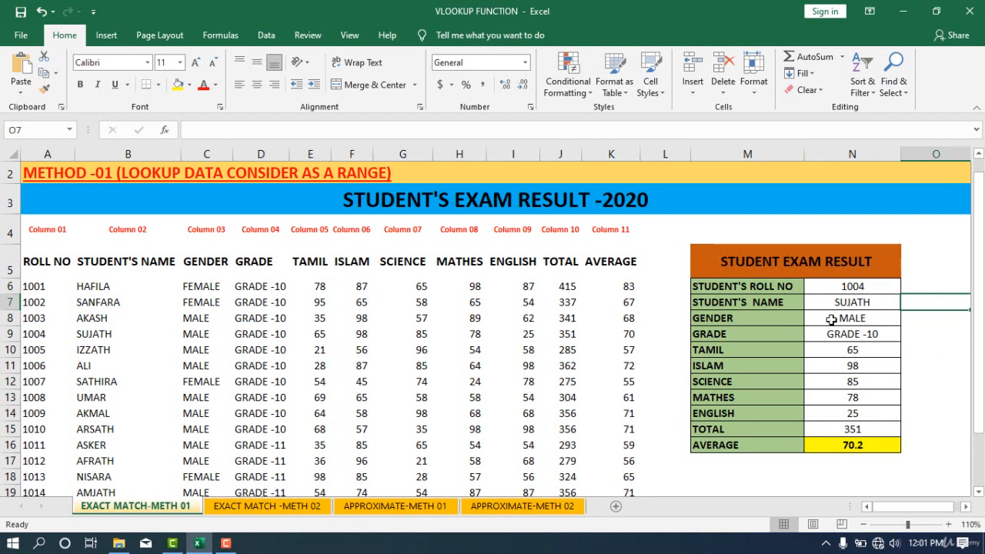
# Test the lookups with another student by setting the roll number in N6 to 1012
pyautogui.doubleClick(875, 290)
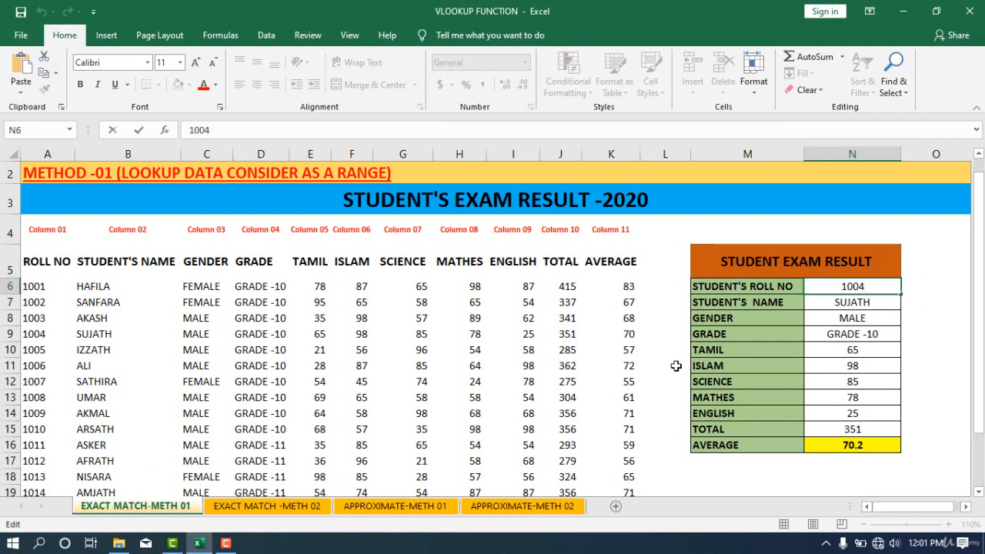
pyautogui.moveTo(874, 285); pyautogui.dragTo(839, 286)
pyautogui.write('1012')
pyautogui.press('Return')
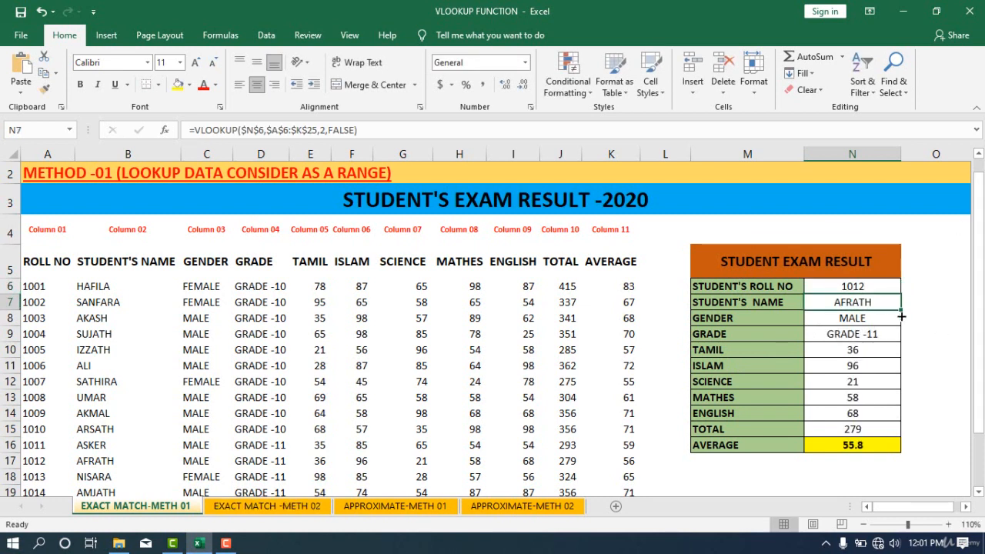
# Check the last roll number in the student list, and test N6 with 1021, a number missing from the list
pyautogui.doubleClick(871, 289)
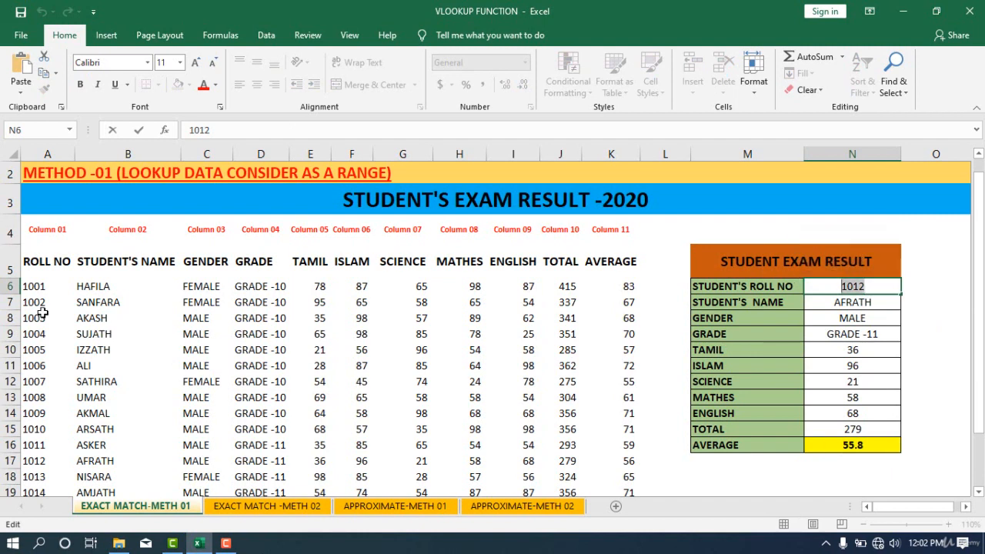
pyautogui.scroll(-2, 42, 311)
pyautogui.scroll(-4, 42, 312)
pyautogui.scroll(1, 40, 312)
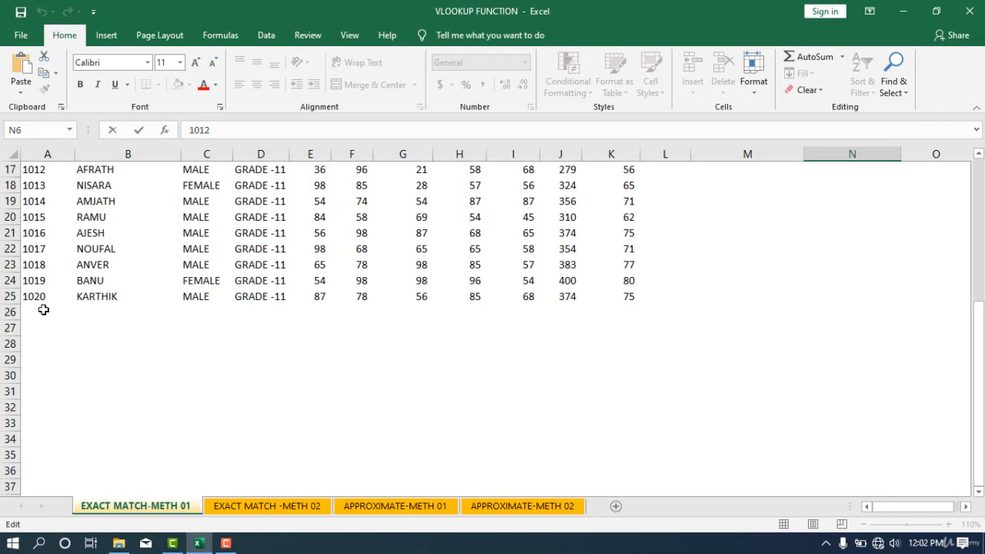
pyautogui.scroll(6, 44, 309)
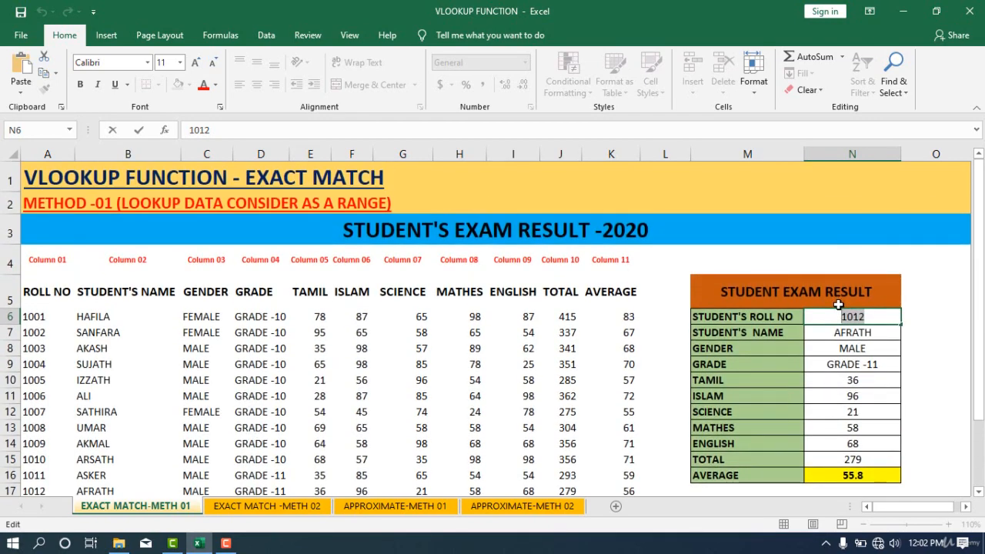
pyautogui.write('1021')
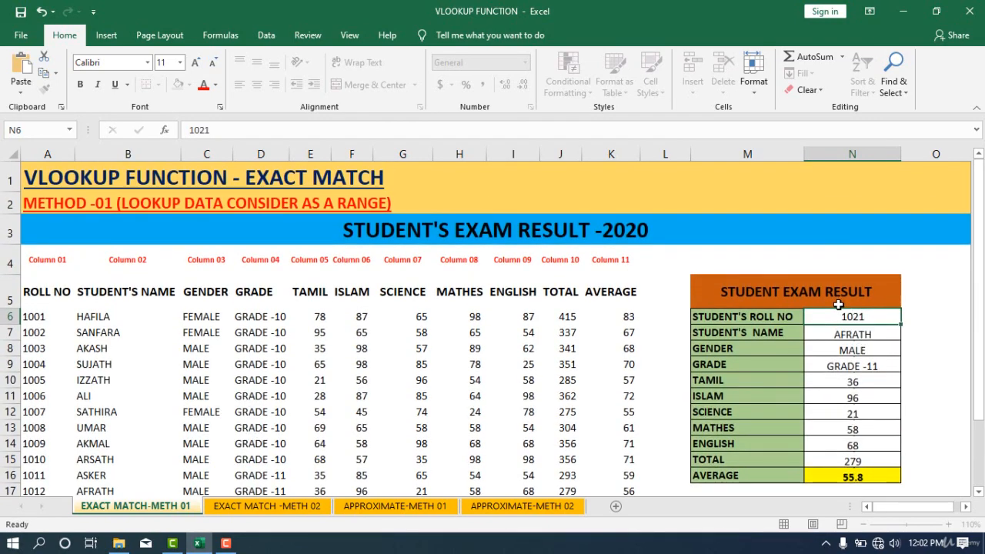
pyautogui.press('Return')
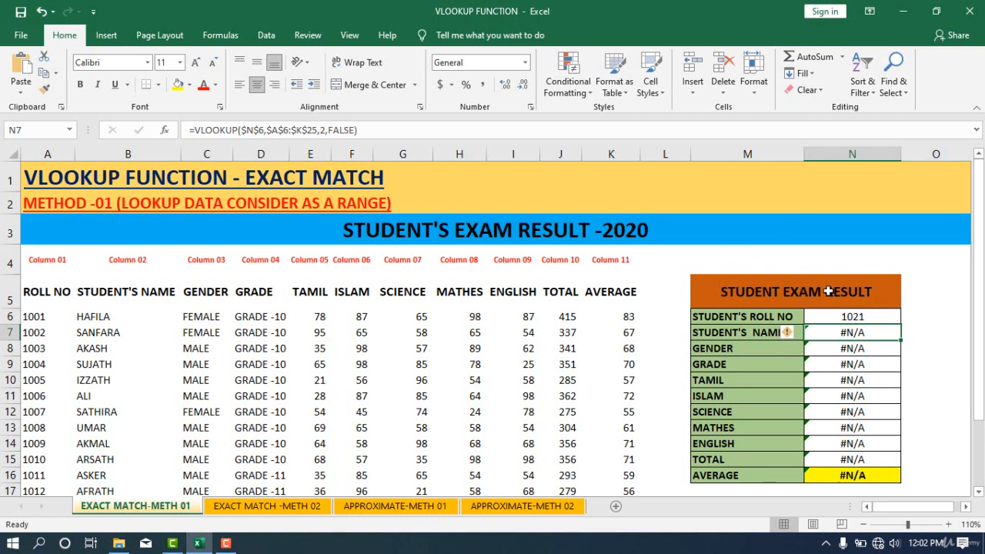
# Set the student's roll number in N6 to 1002, a number that exists in the list
pyautogui.doubleClick(863, 317)
pyautogui.moveTo(863, 317); pyautogui.dragTo(808, 329)
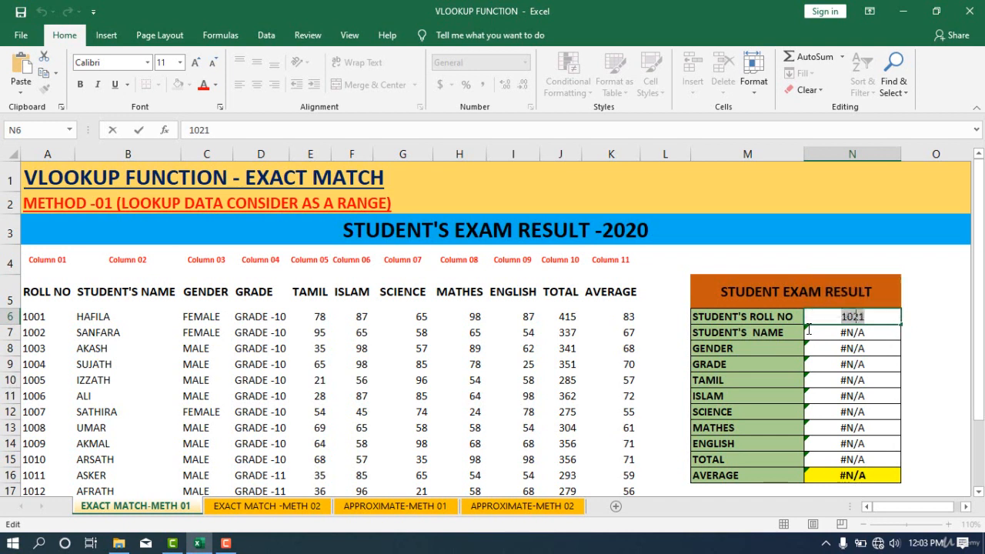
pyautogui.write('1002')
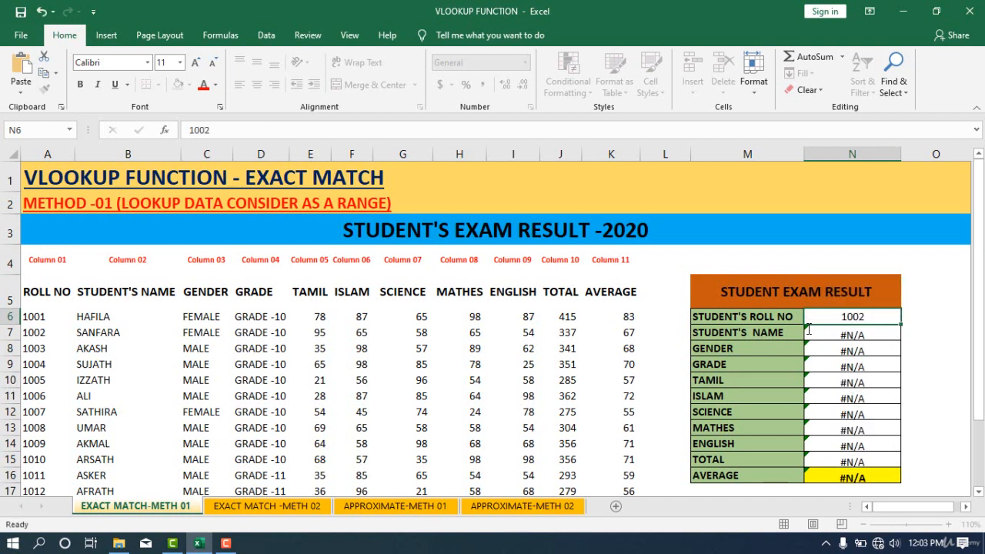
pyautogui.press('Return')
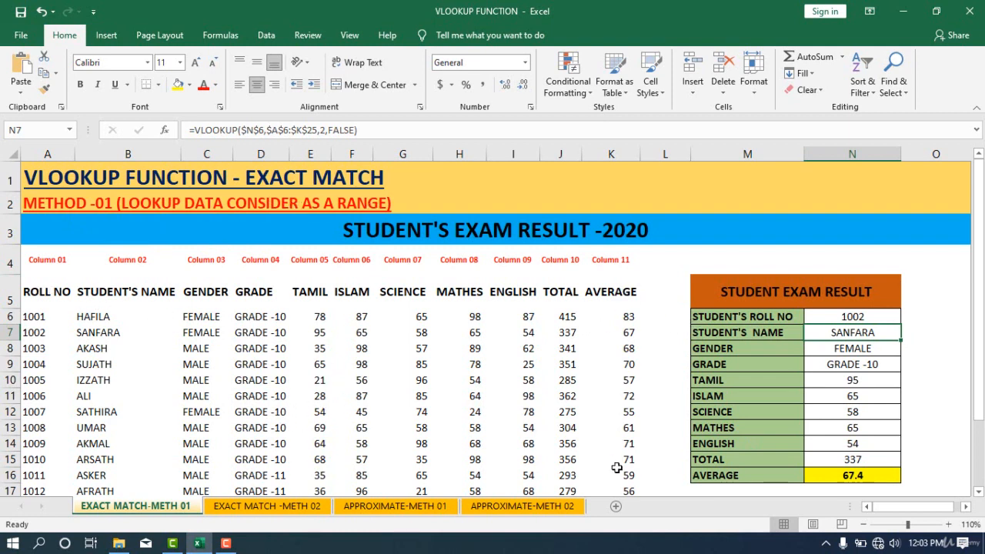
pyautogui.scroll(-2, 612, 477)
pyautogui.scroll(2, 444, 402)
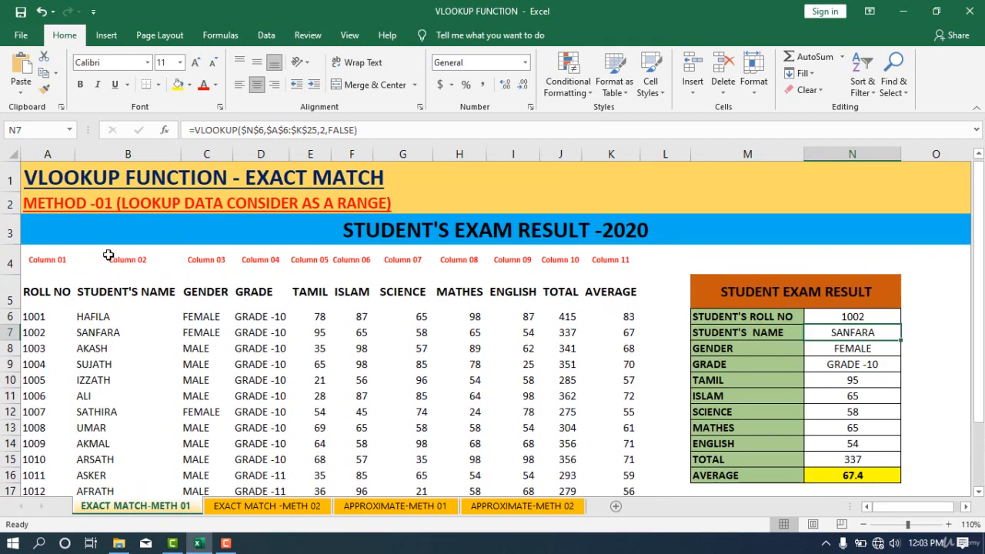